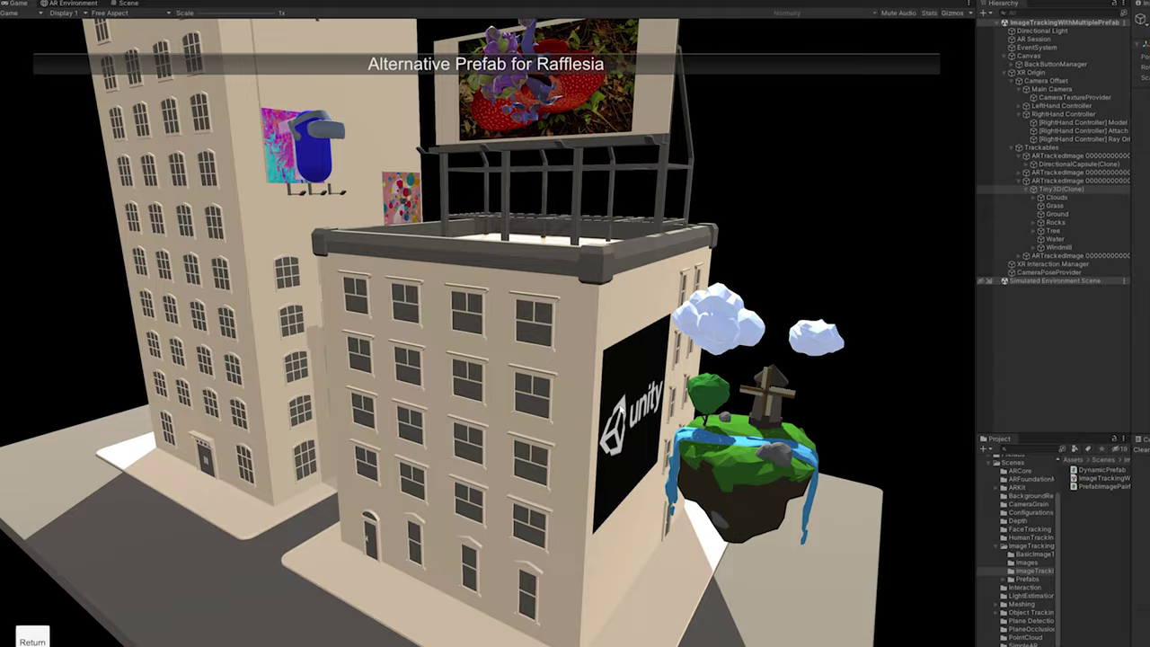
key(w)
right_drag(617, 406, 652, 368)
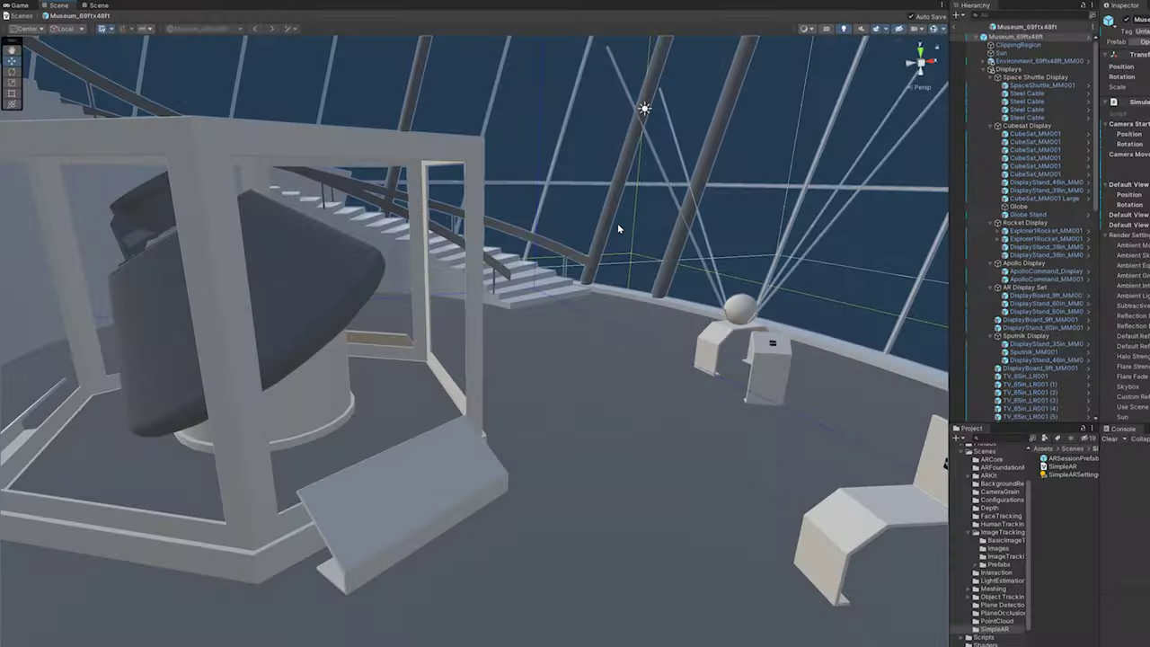
right_drag(616, 225, 116, 308)
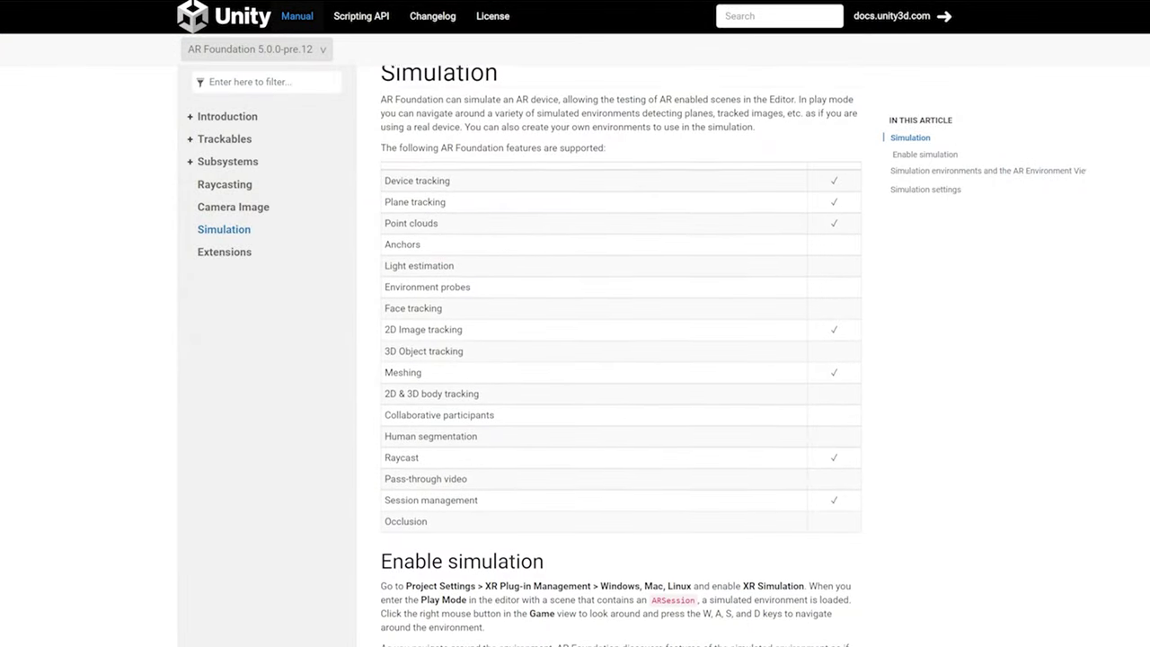
scroll(619, 359, down, 1)
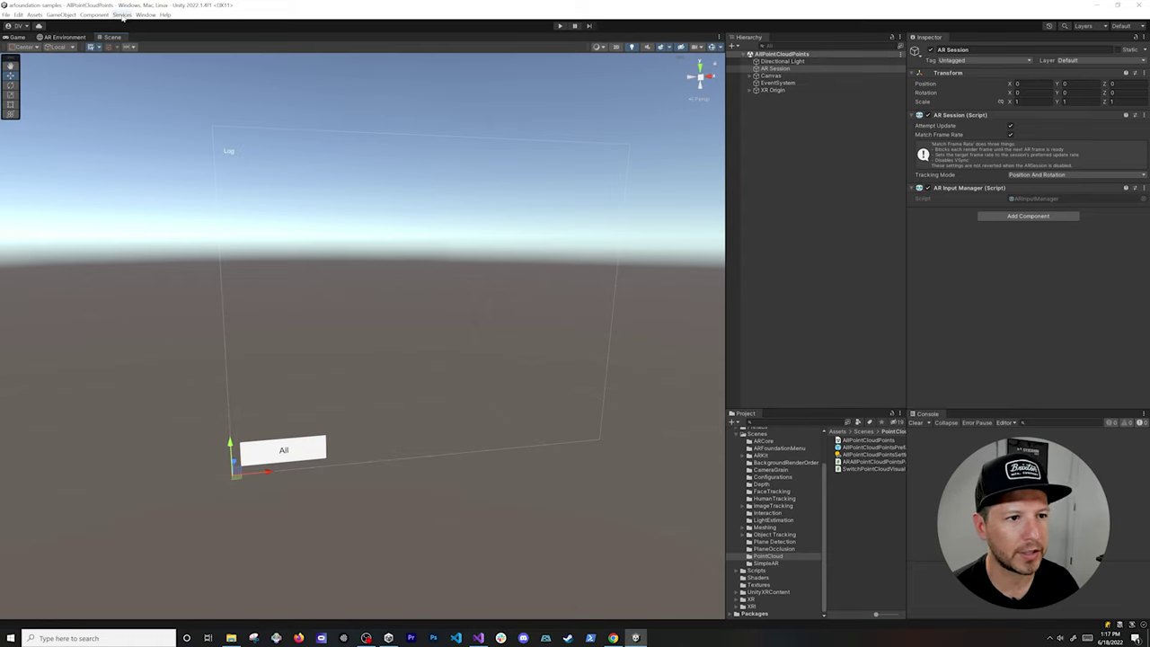
Check the installed and recommended versions of the AR Foundation package in the Package Manager, and close it
click(145, 15)
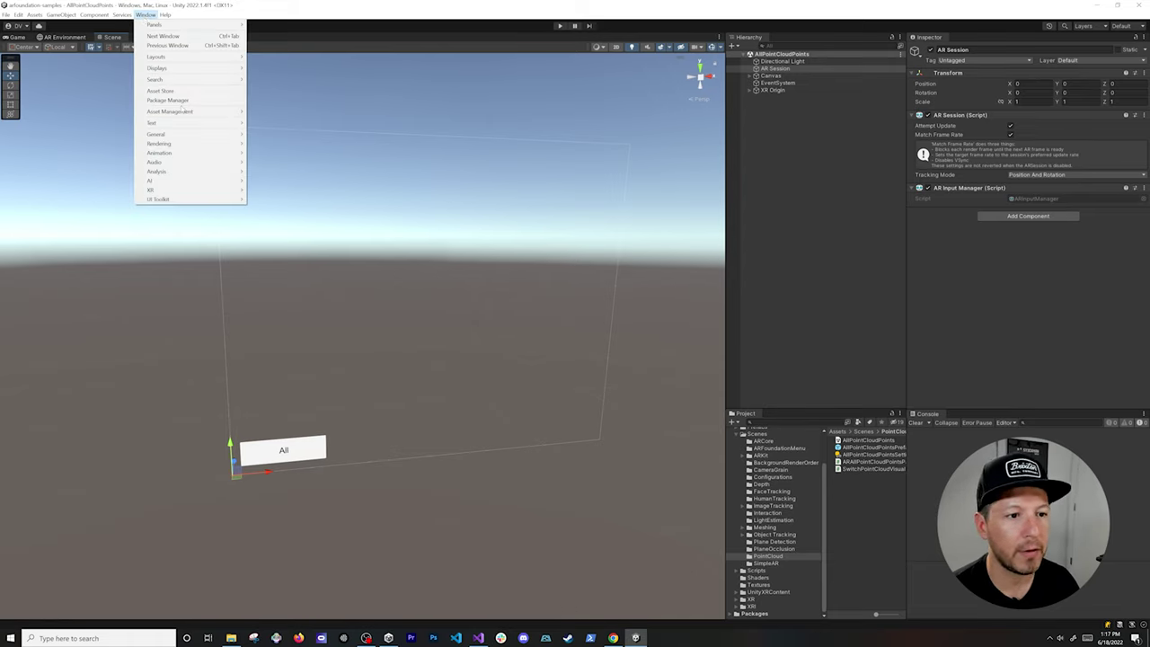
click(170, 100)
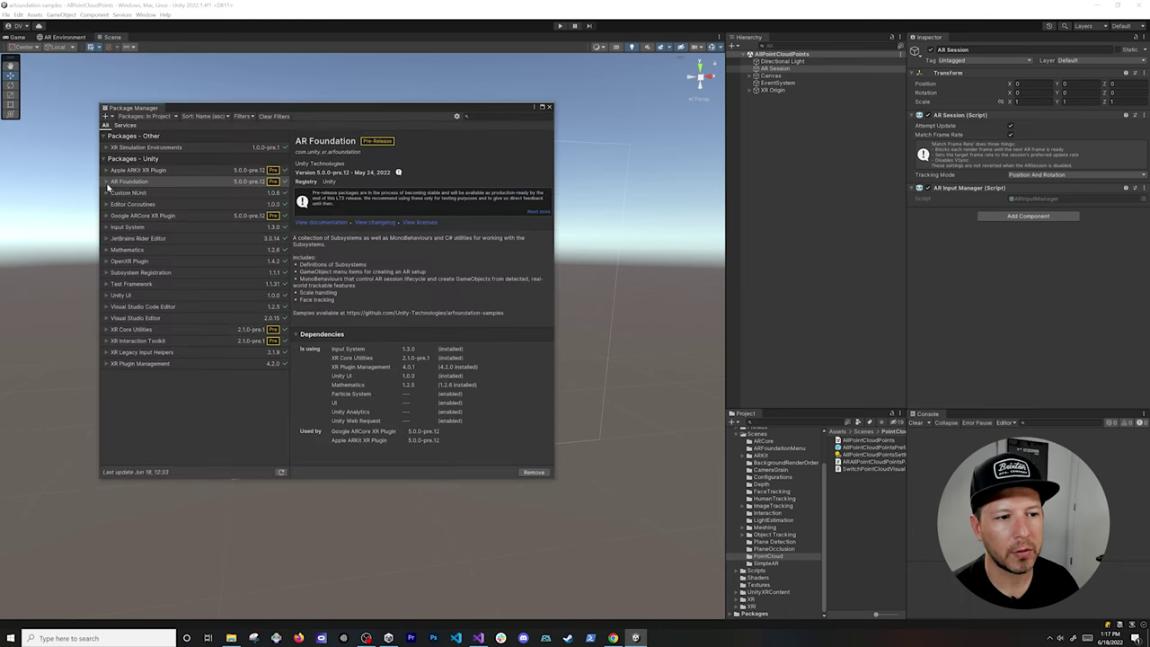
click(107, 183)
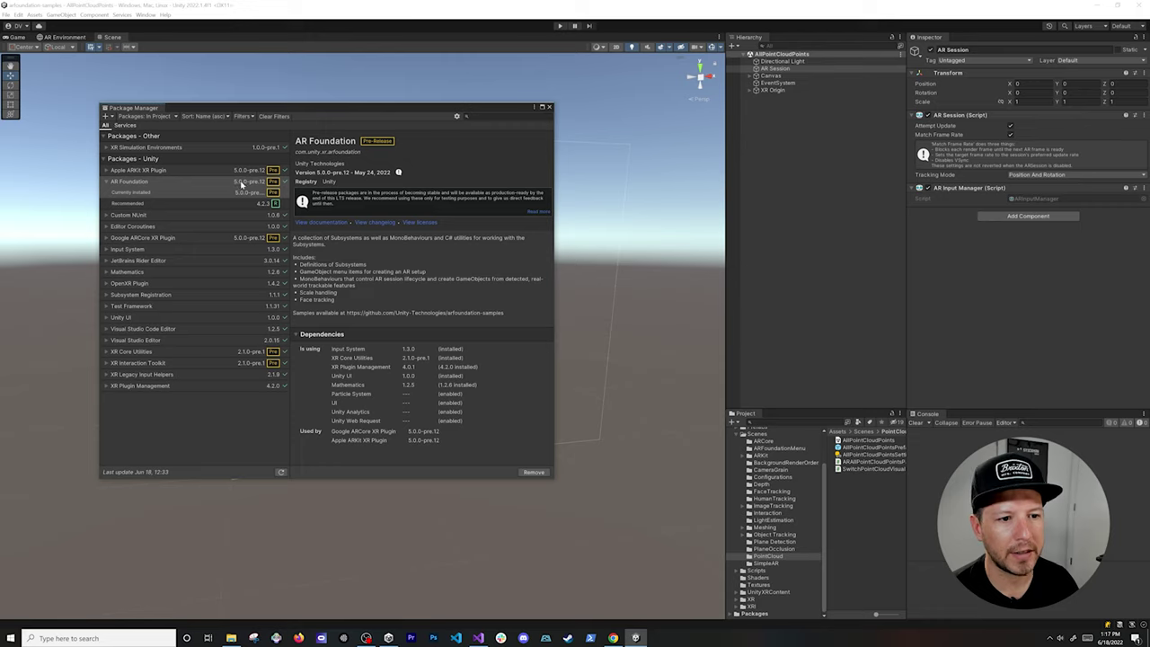
click(548, 108)
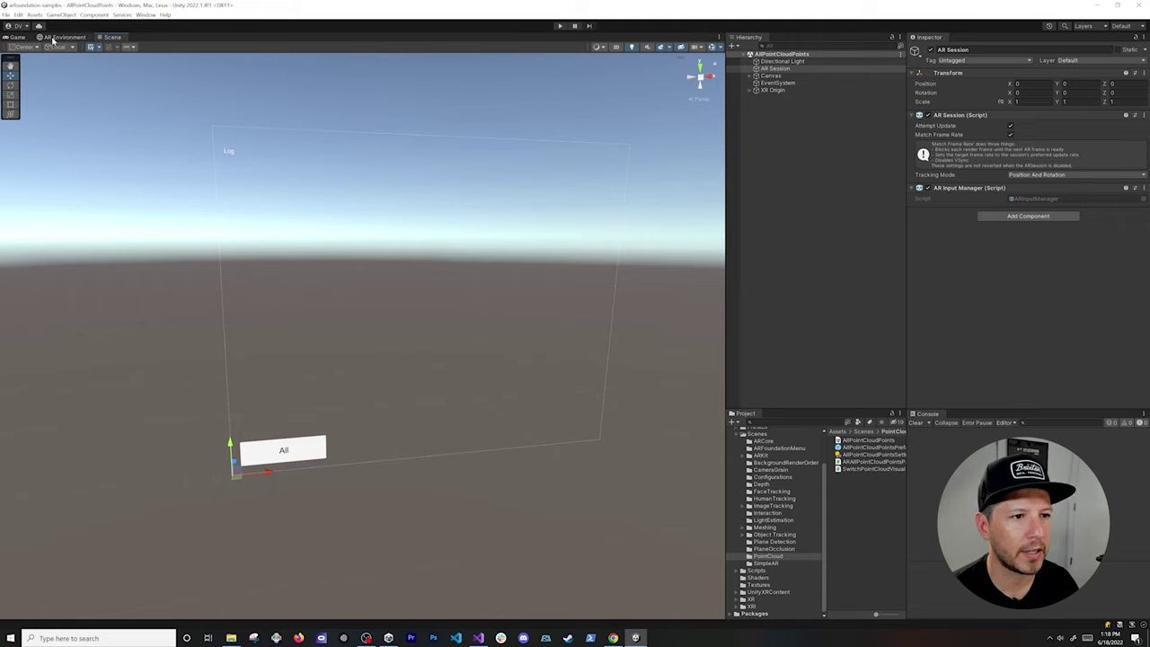
Show the AR Environment view and look over its list of available simulation environments
click(144, 14)
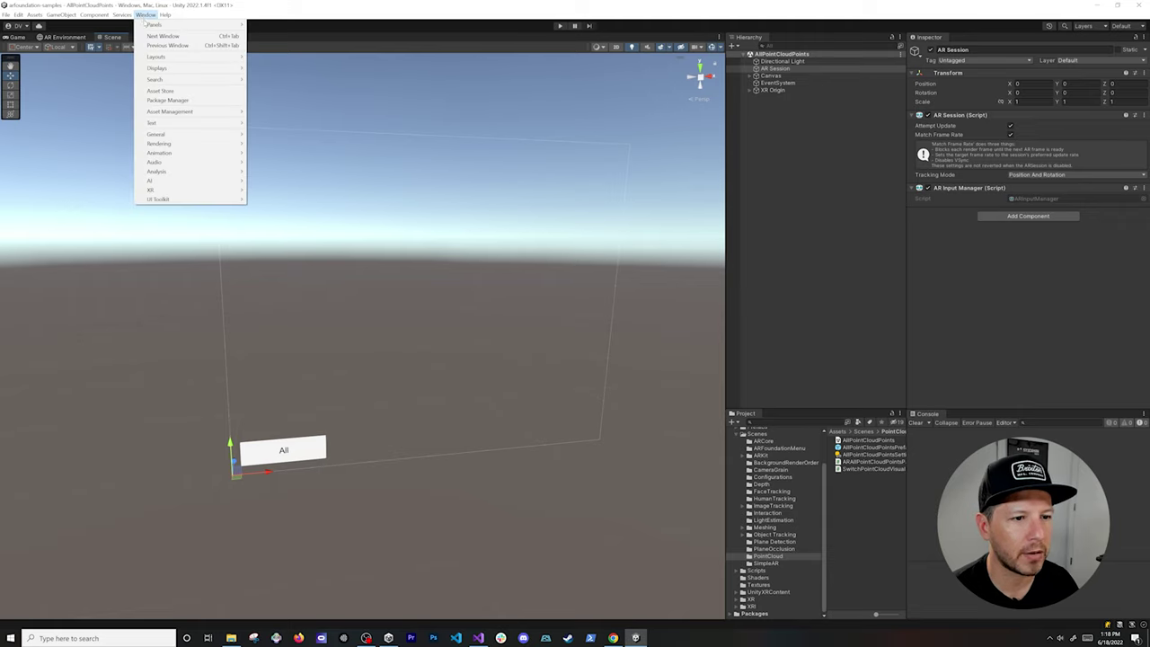
mouse_move(182, 191)
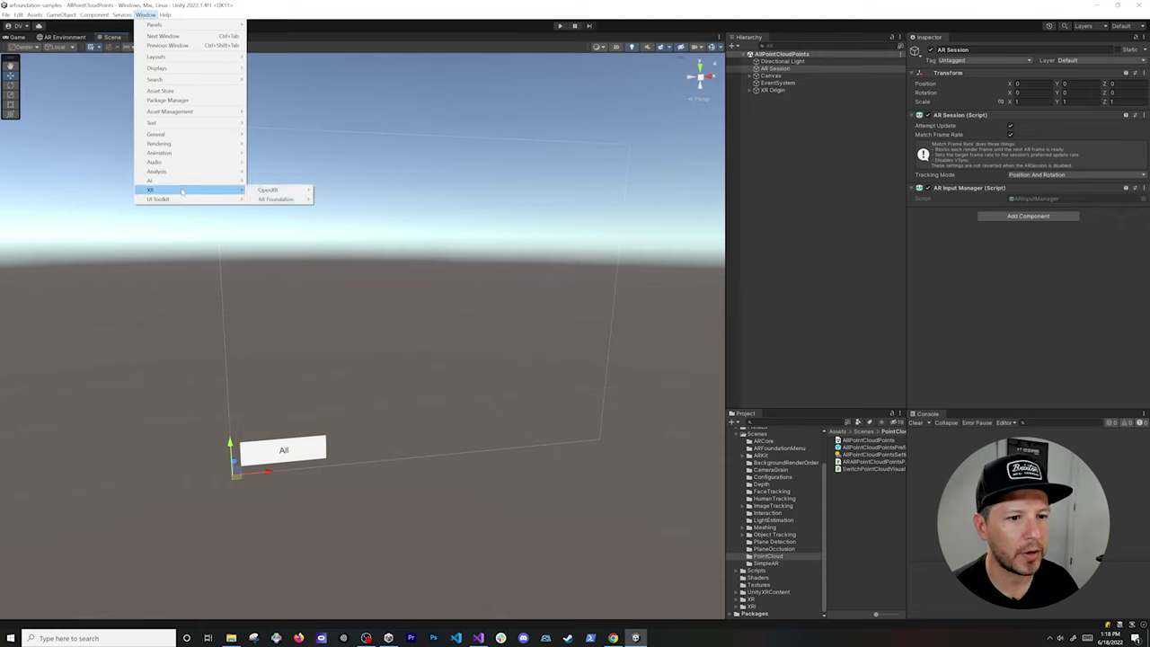
mouse_move(278, 198)
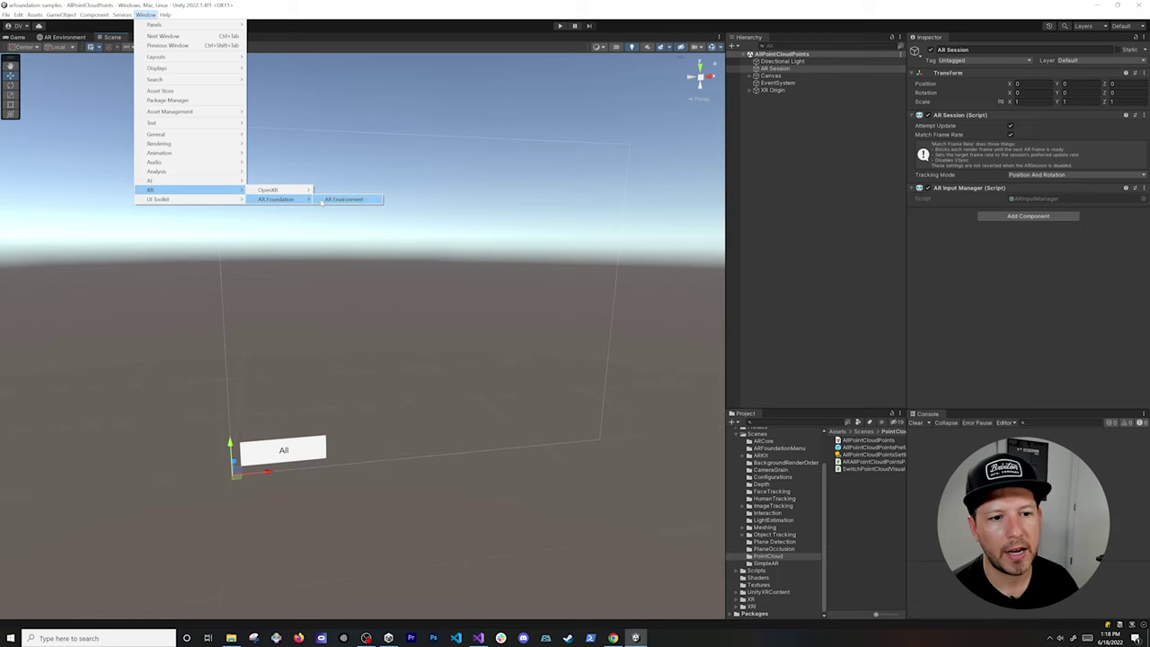
click(226, 5)
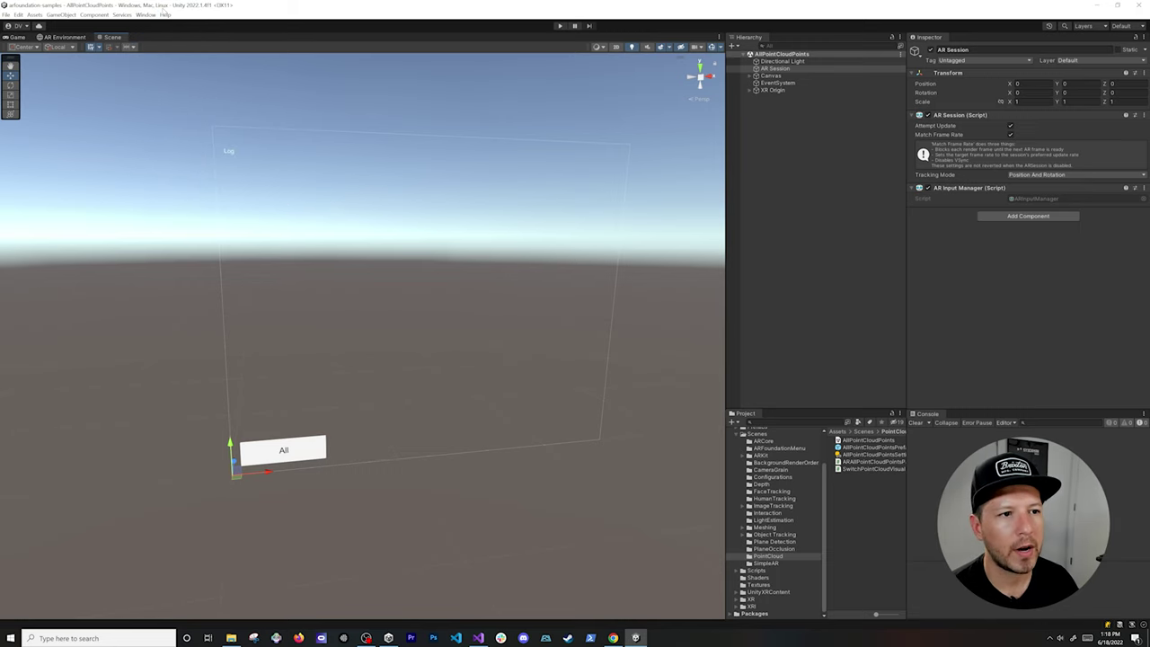
click(67, 38)
click(173, 47)
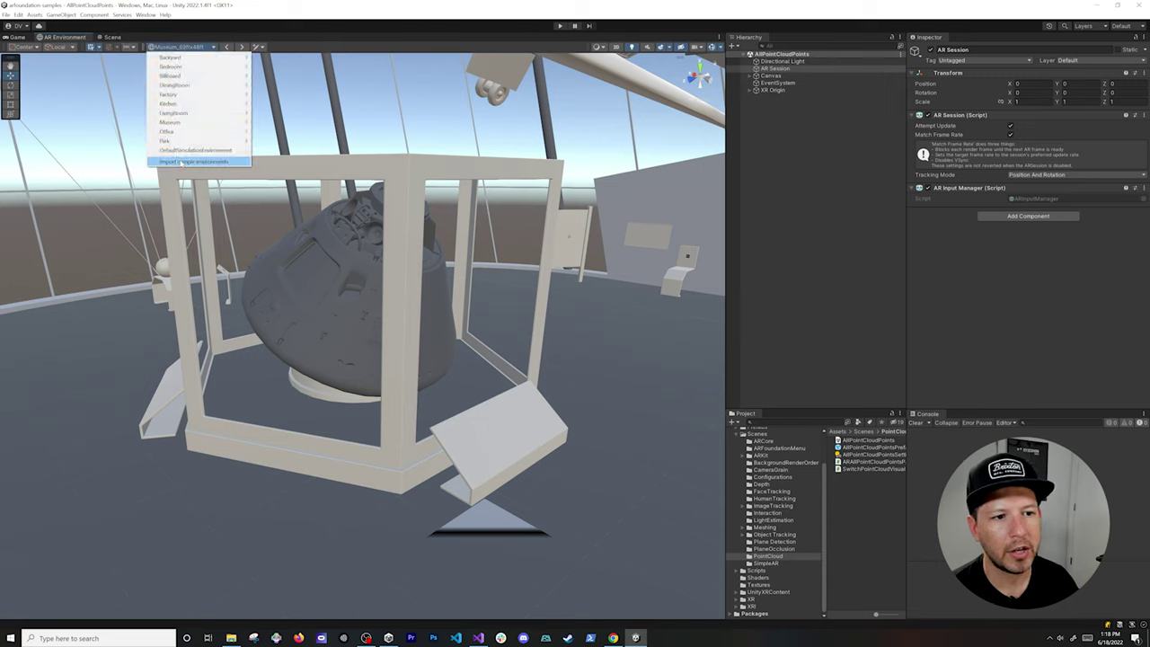
click(206, 29)
View the whole museum environment and step forward through the following simulation environments, ending on the park
scroll(431, 216, down, 10)
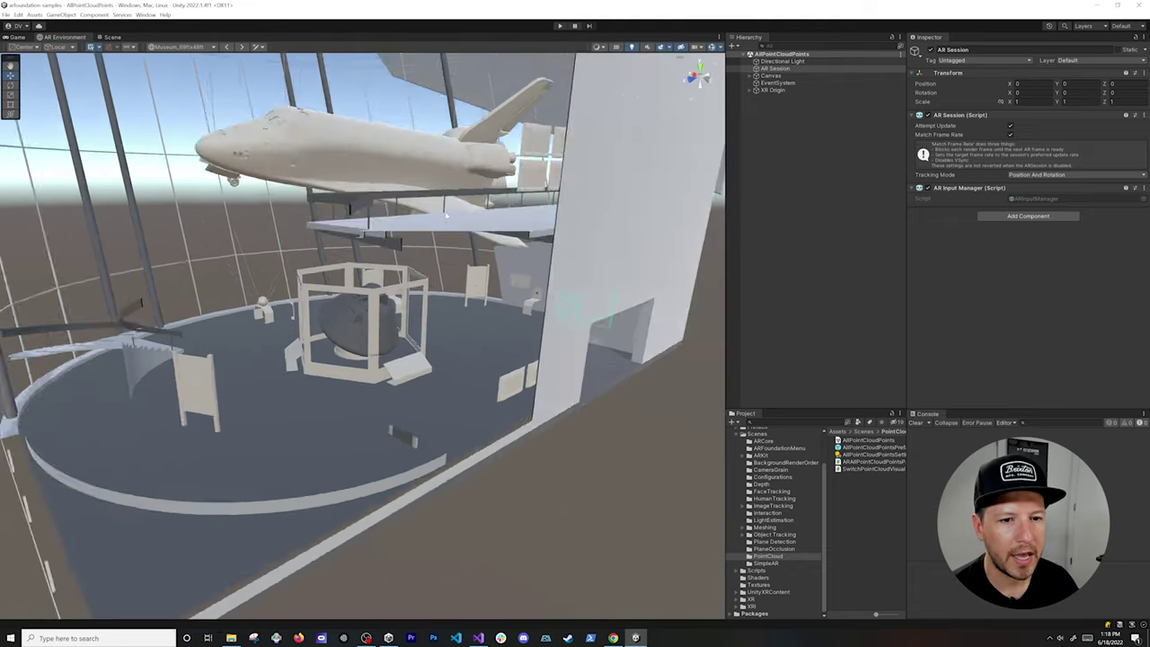
scroll(431, 216, up, 3)
click(241, 47)
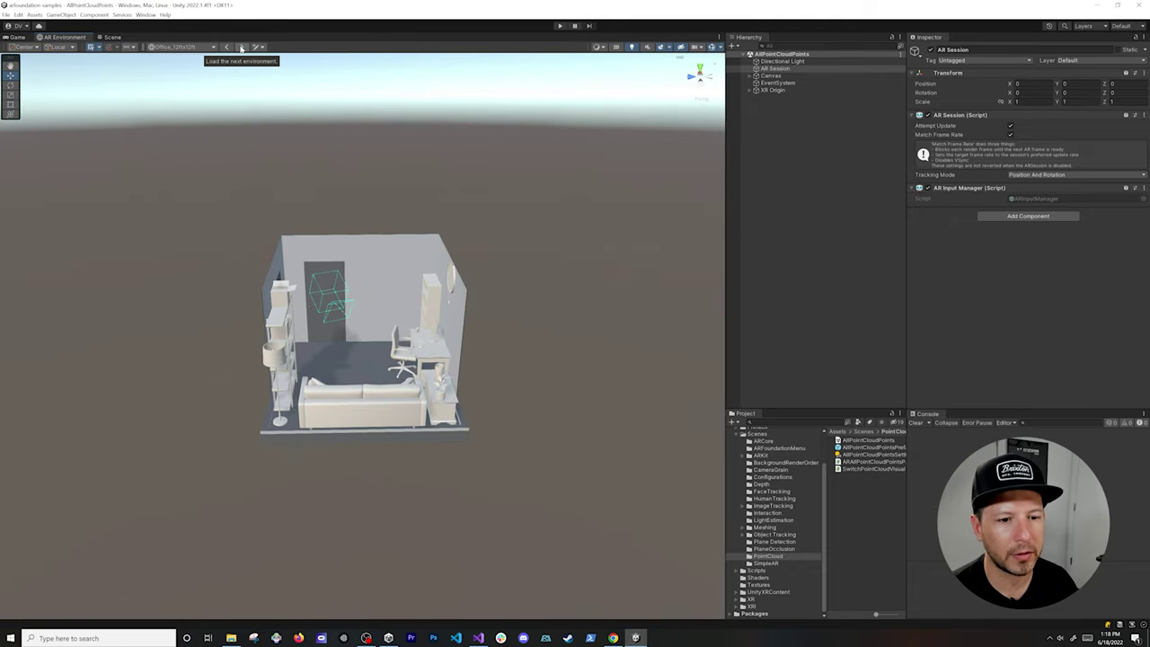
click(241, 47)
click(242, 47)
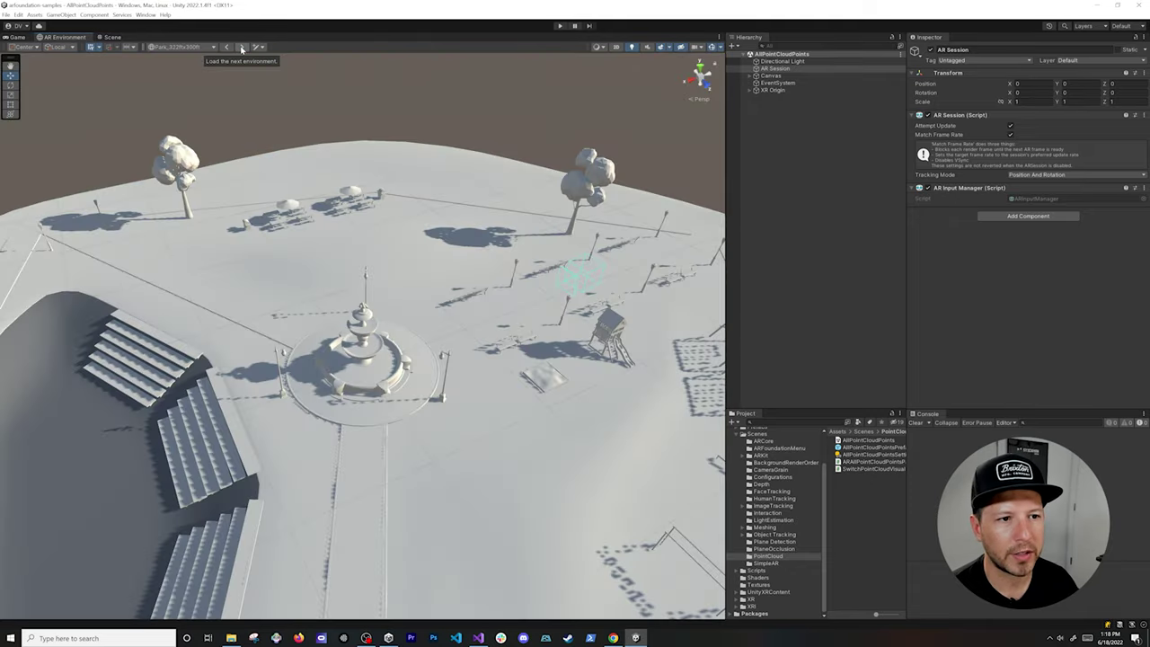
click(242, 47)
click(242, 47)
click(241, 46)
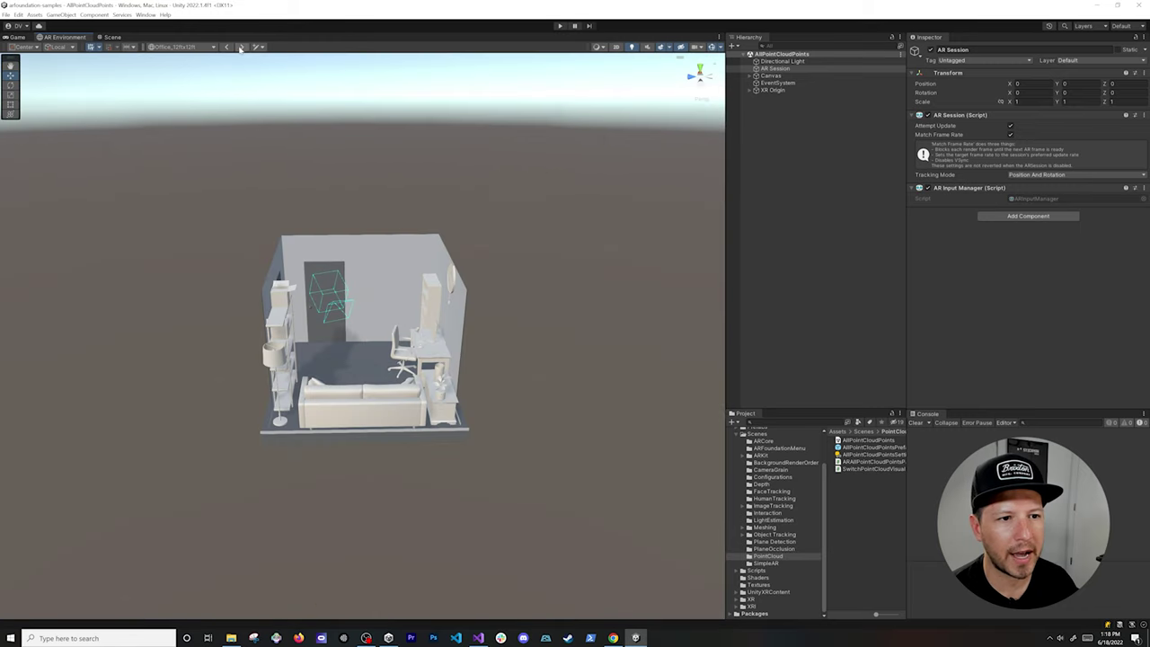
click(242, 46)
click(241, 47)
Review the environment categories and the variants they offer in the environment list, without choosing one
click(207, 46)
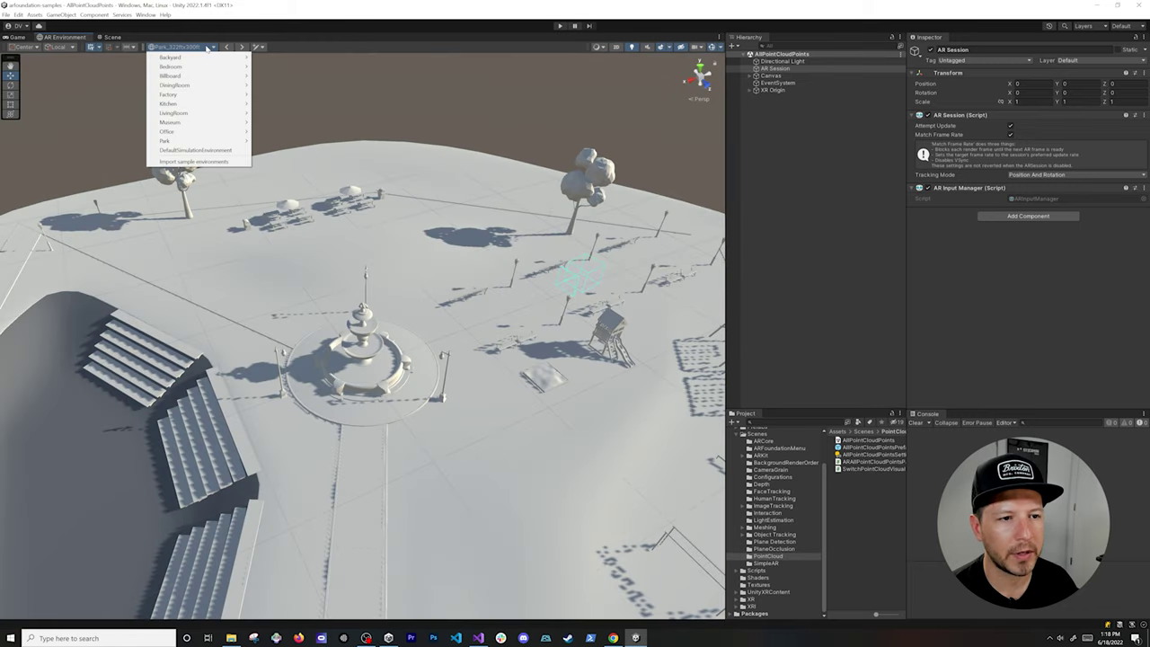
mouse_move(205, 57)
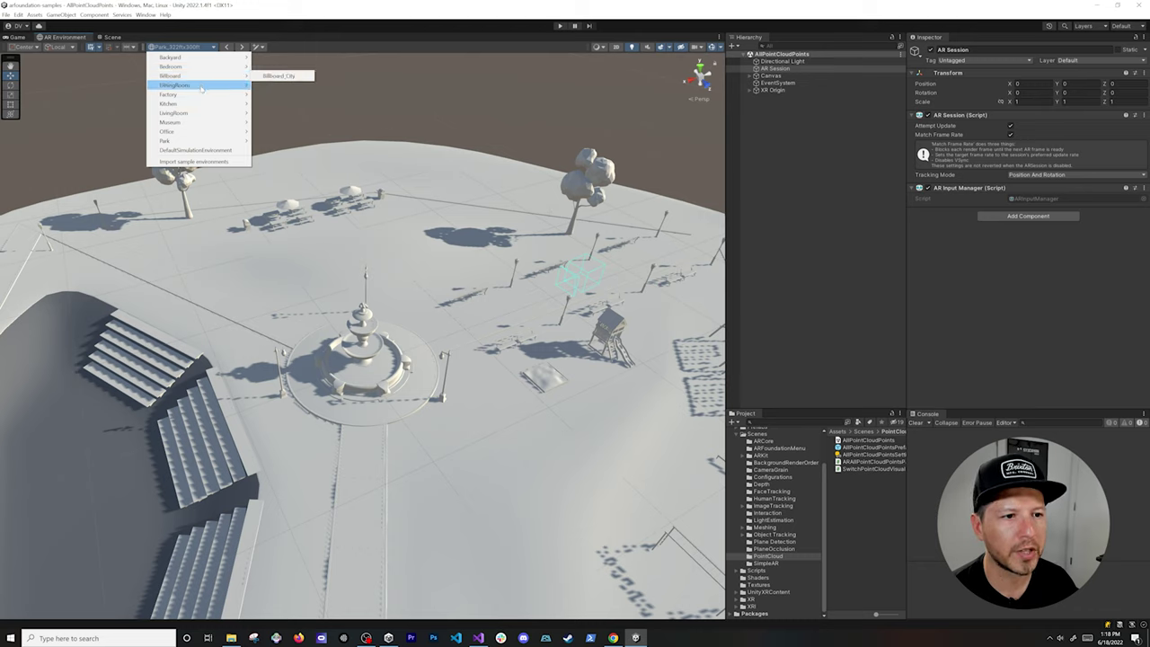
mouse_move(203, 87)
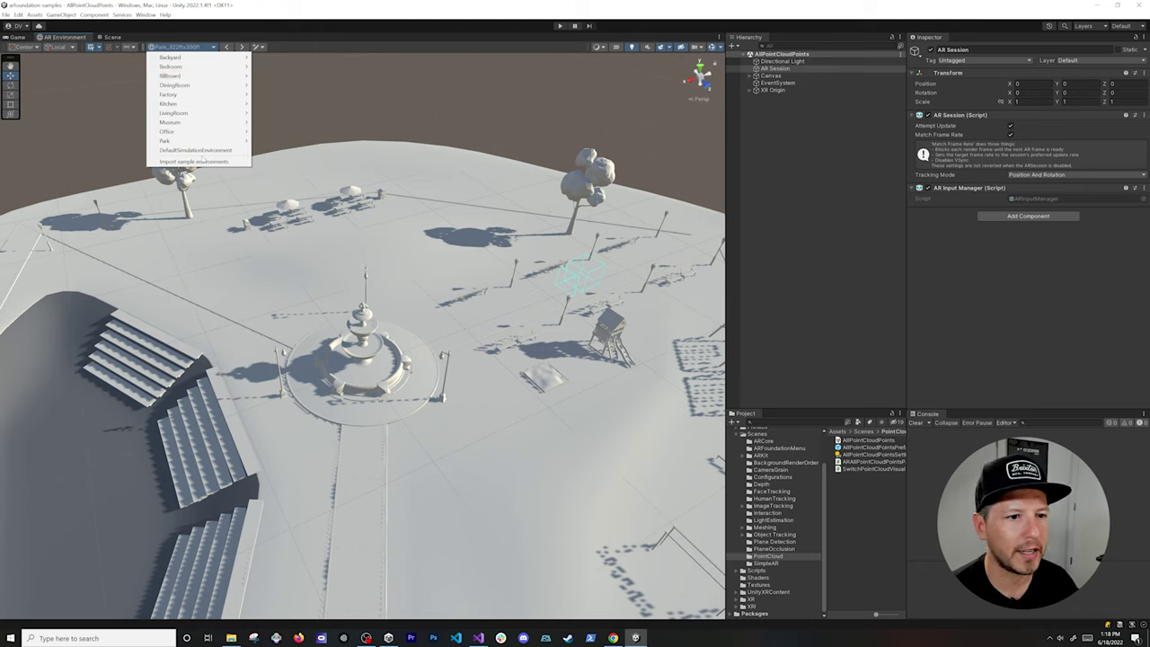
click(240, 42)
Step forward through environments such as the backyard, and go back through the office ones to the museum environment
click(240, 47)
click(240, 49)
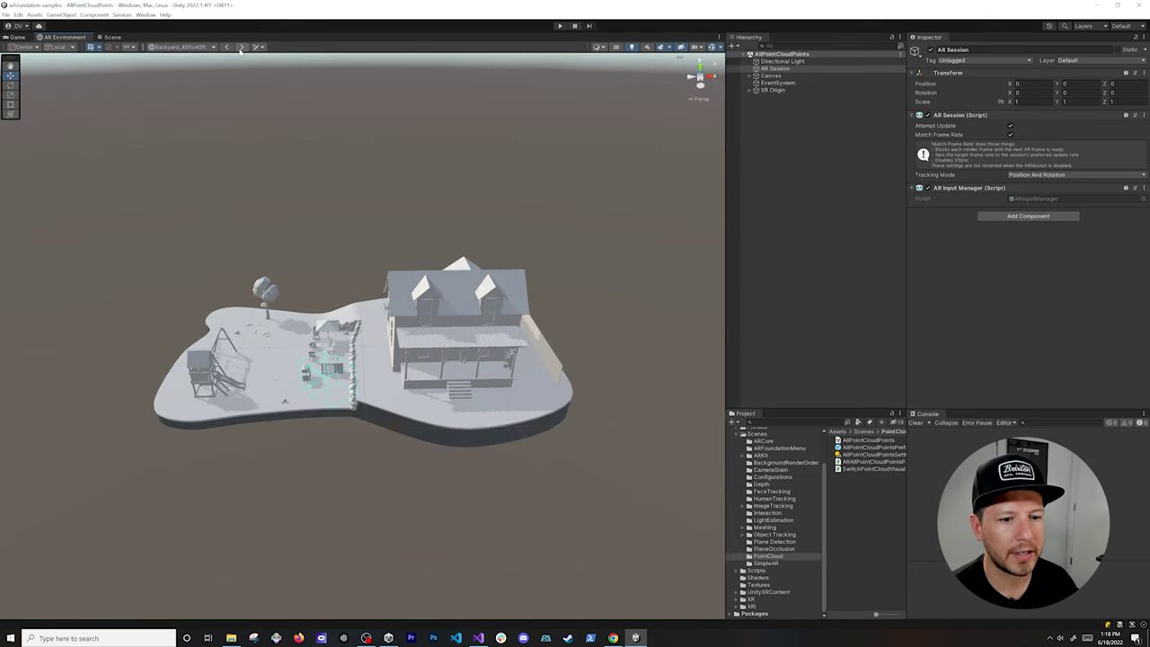
click(239, 50)
click(225, 49)
click(226, 49)
click(226, 47)
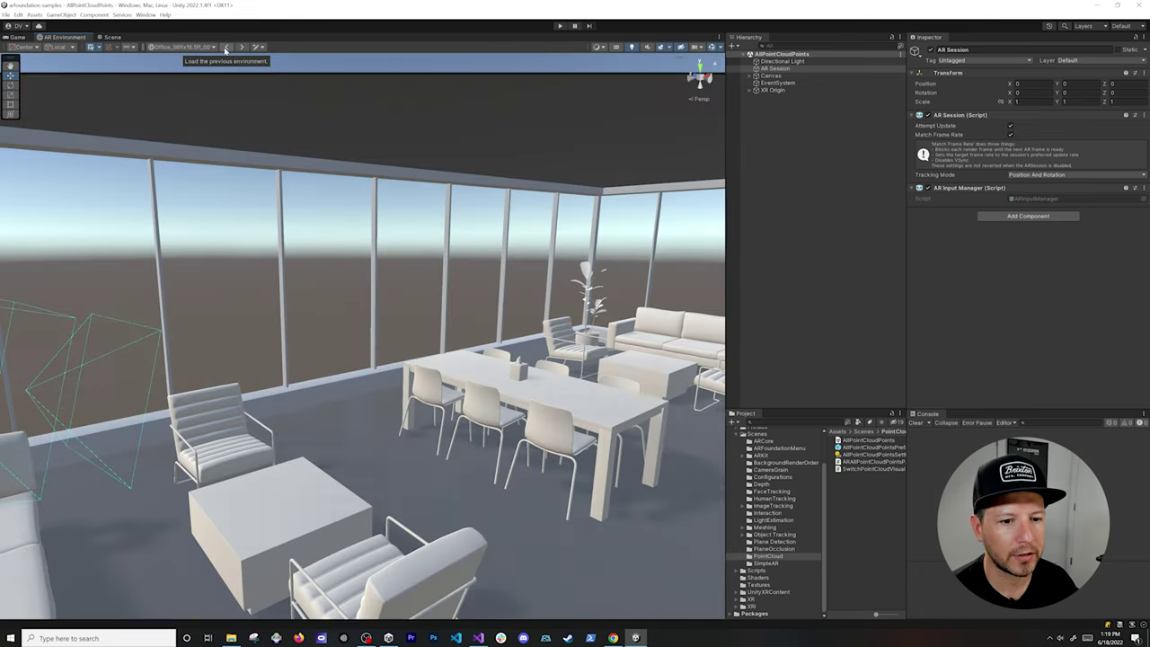
click(227, 46)
click(226, 47)
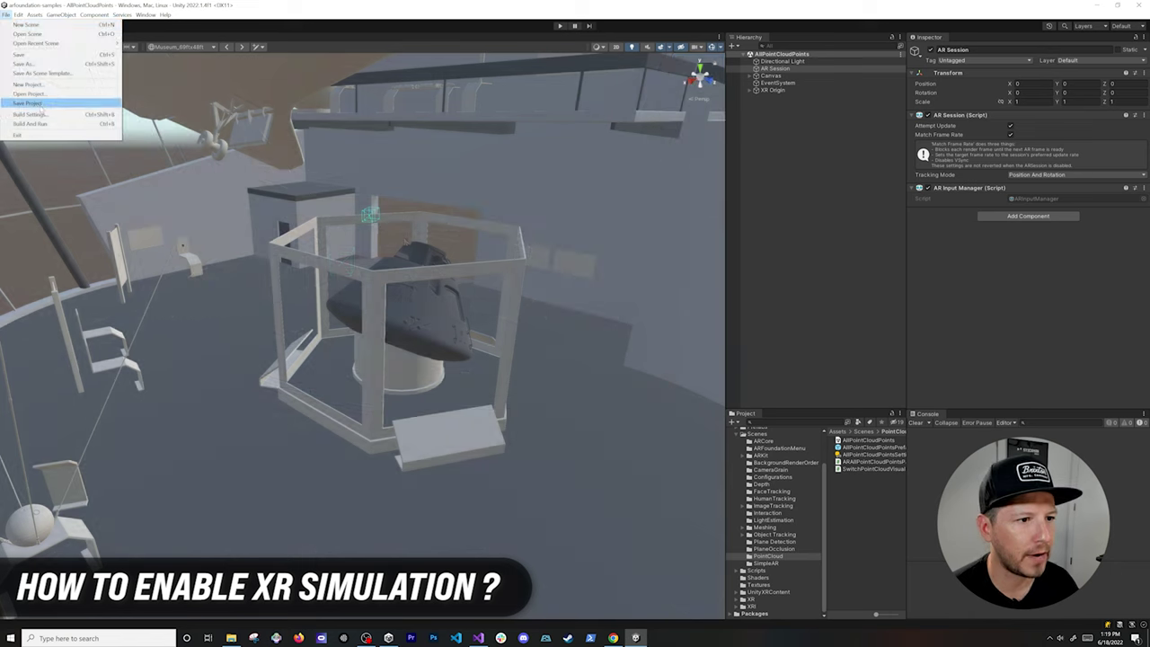
Open the project's player settings from the build settings and show the XR Plug-in Management providers for Windows, Mac, Linux
click(56, 114)
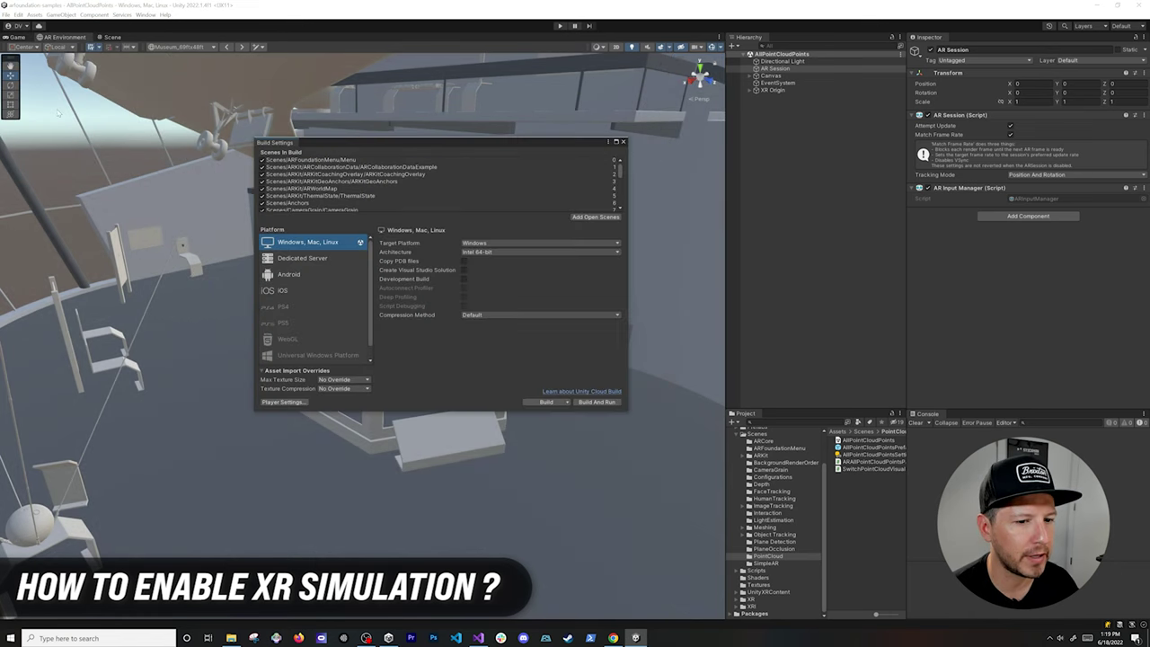
click(283, 403)
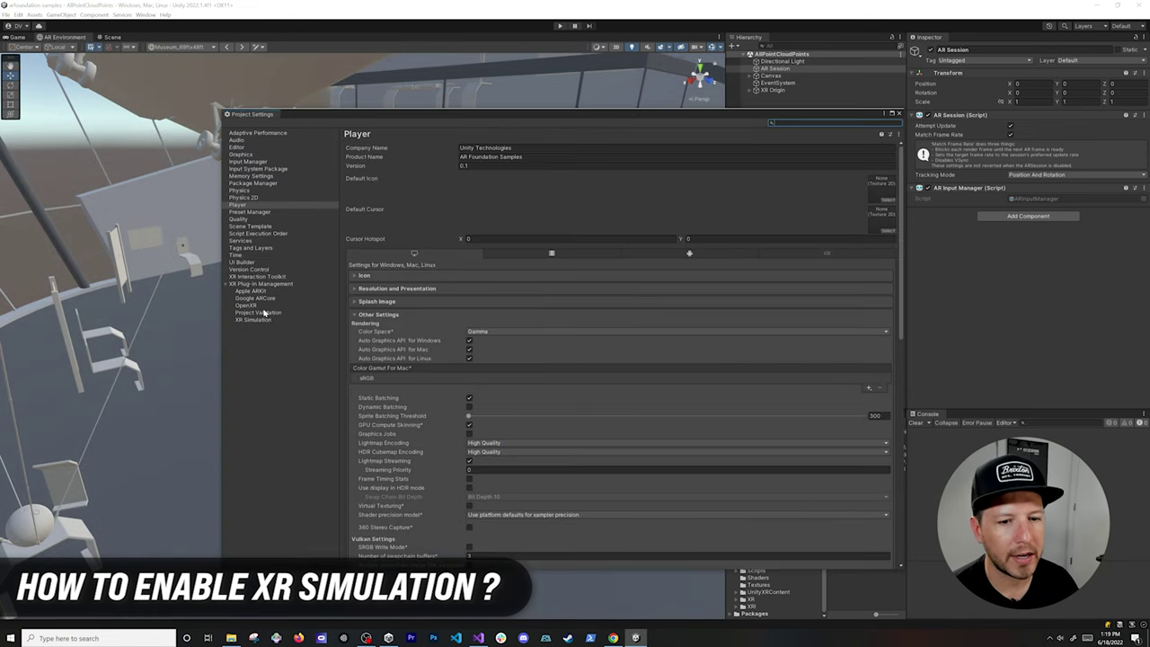
click(253, 320)
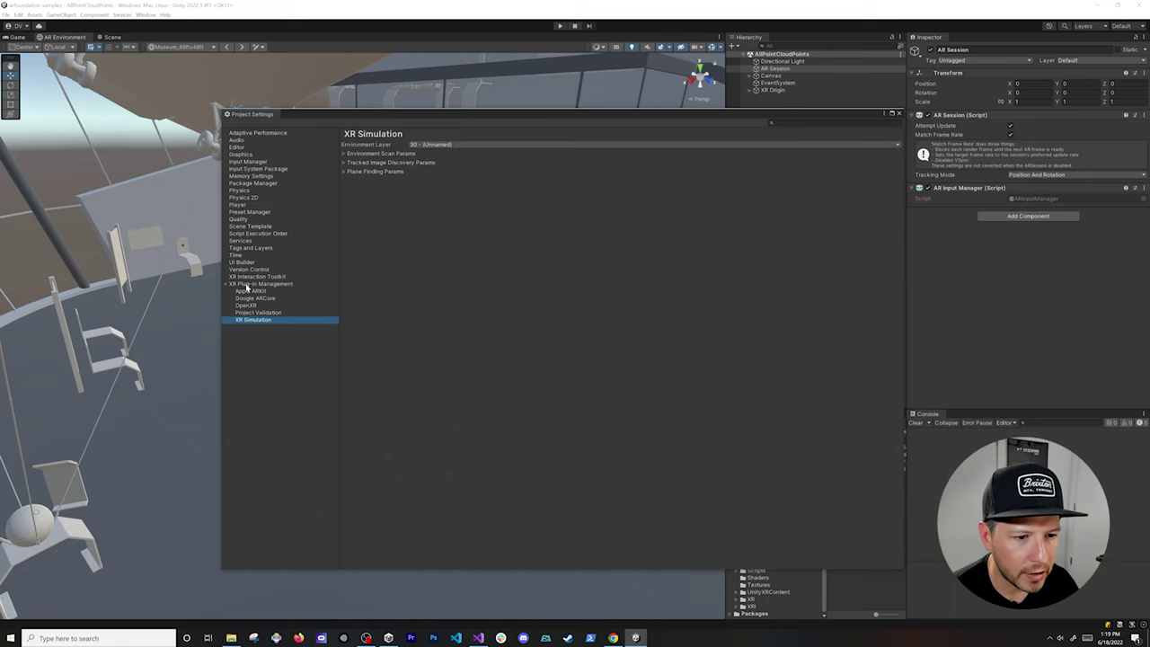
click(247, 284)
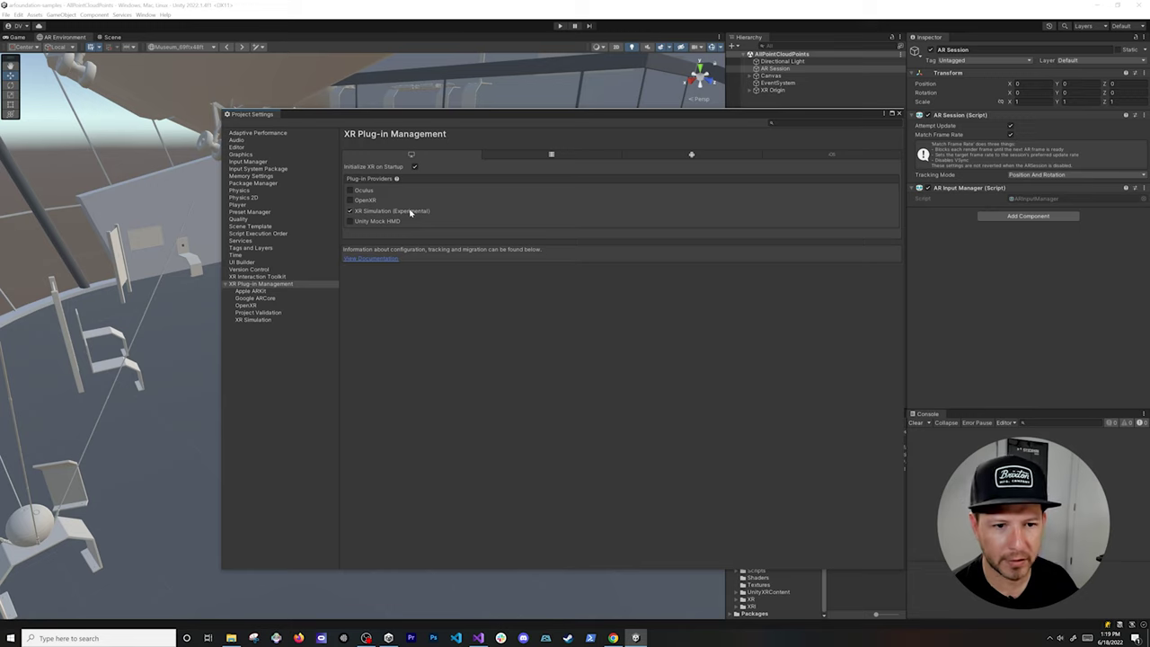
Compare the XR plug-in providers for Android and iOS, and return to the desktop platform's providers
click(675, 157)
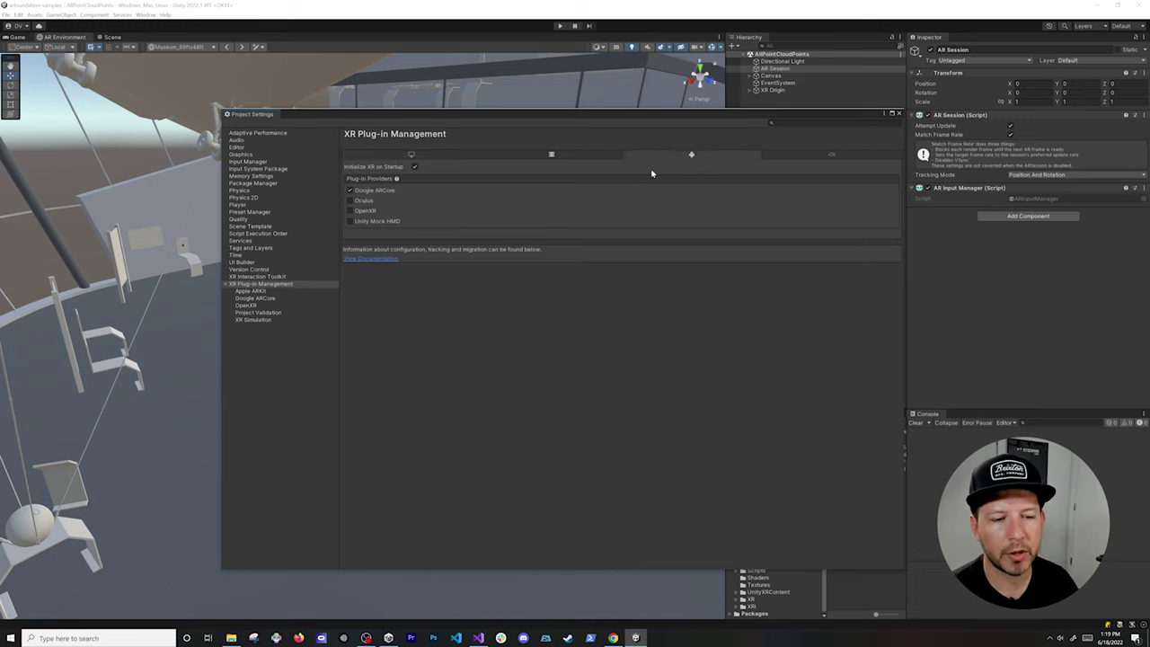
click(834, 155)
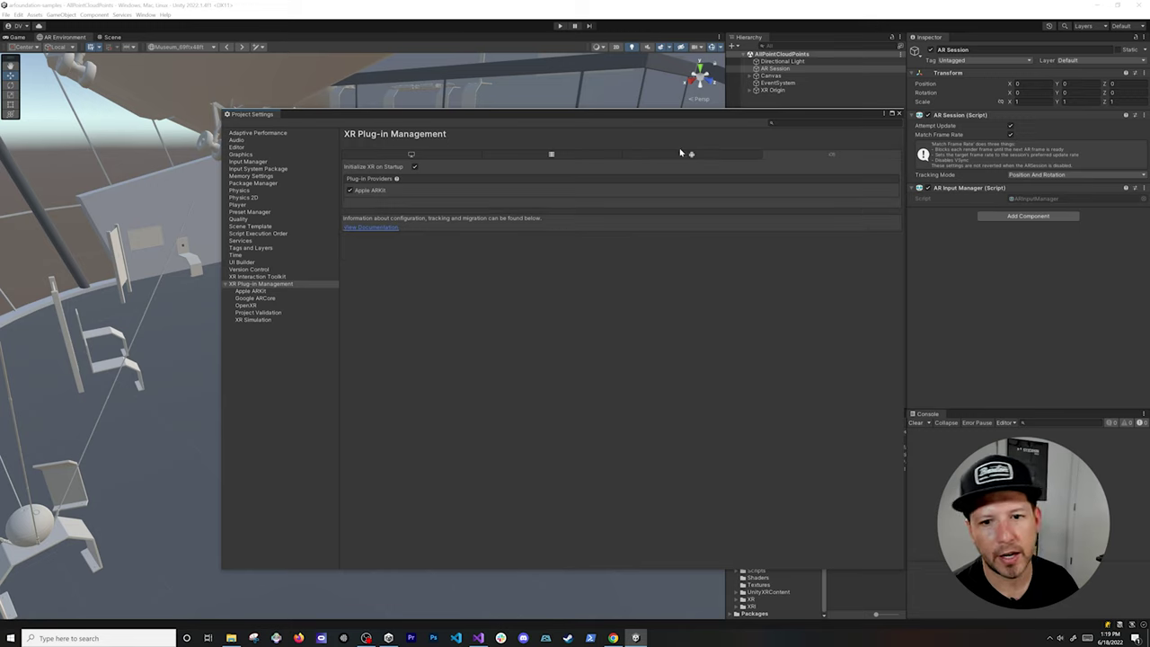
click(692, 157)
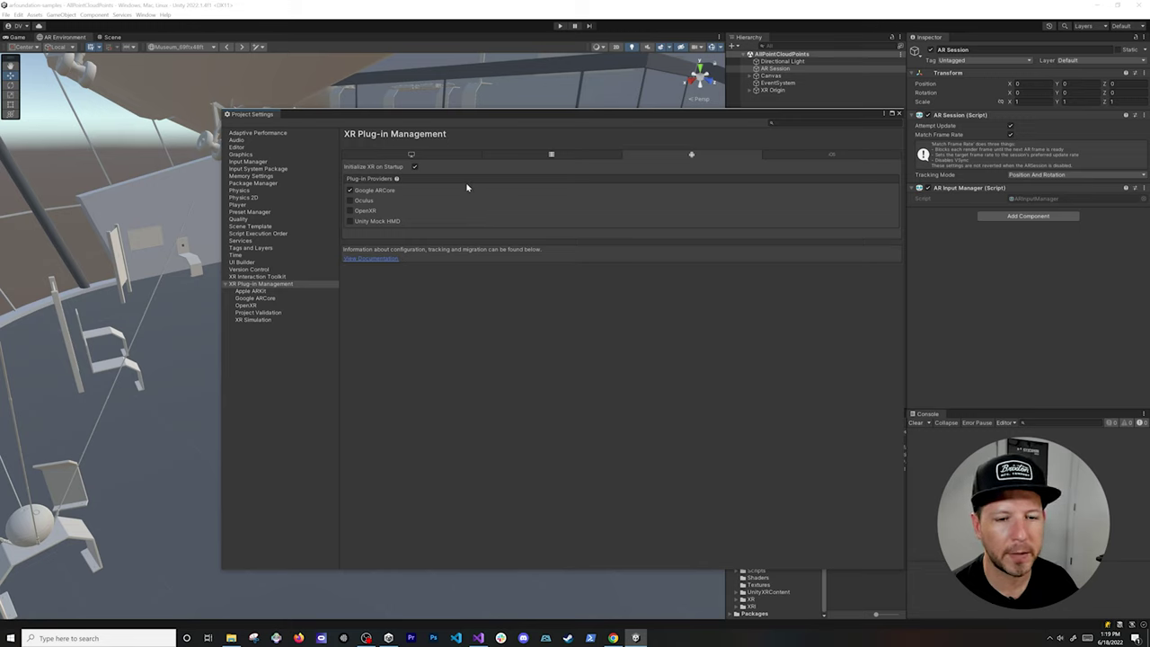
click(434, 158)
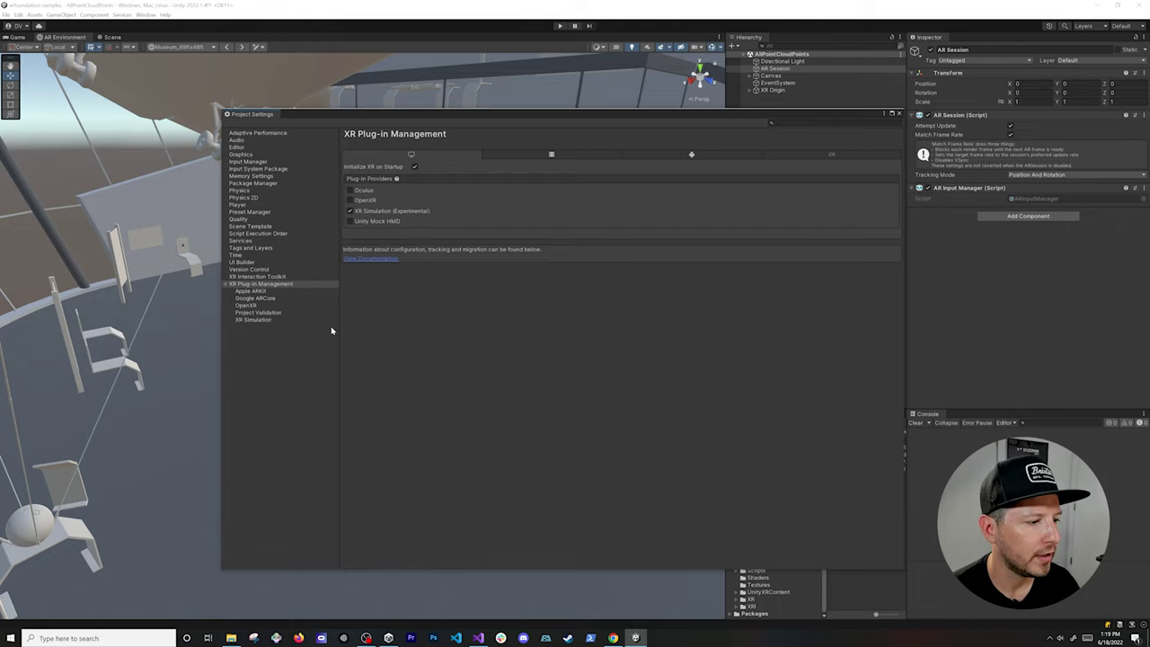
Examine the XR Simulation settings, expanding the Environment Scan Params and checking the Environment Layer options
click(254, 321)
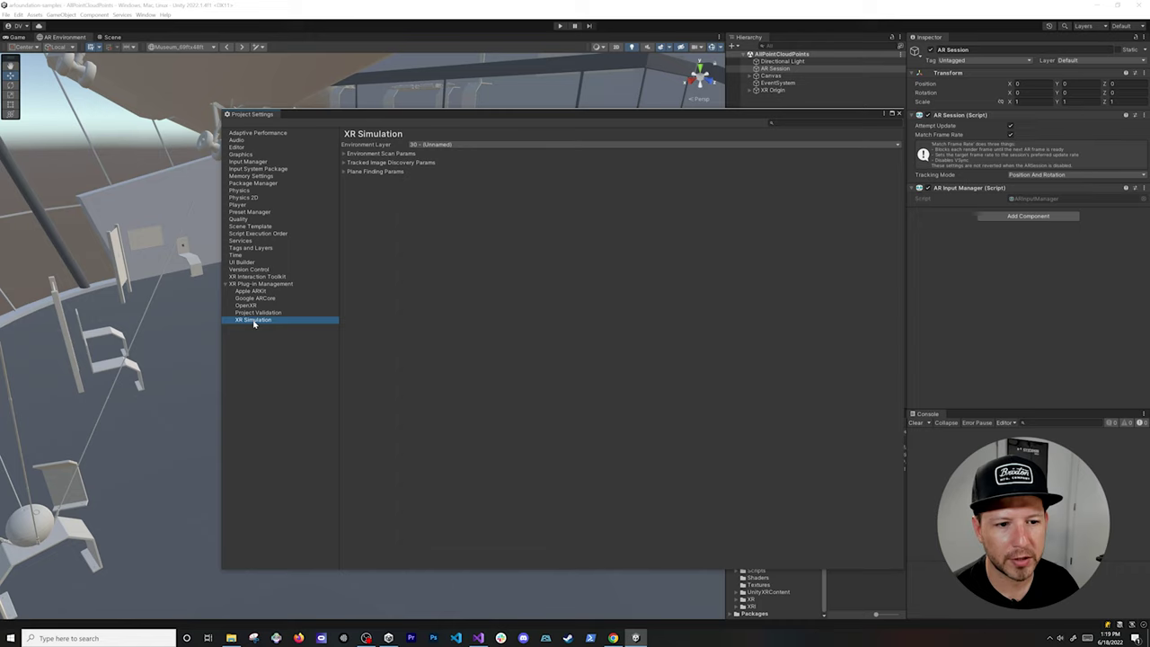
click(346, 155)
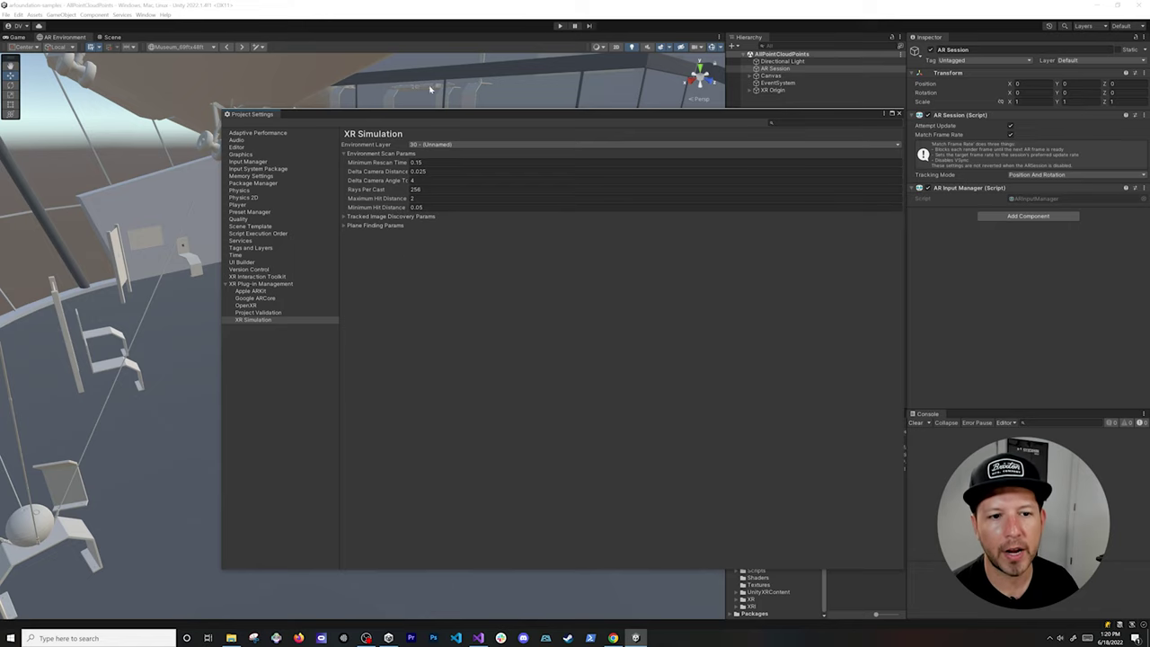
mouse_move(392, 179)
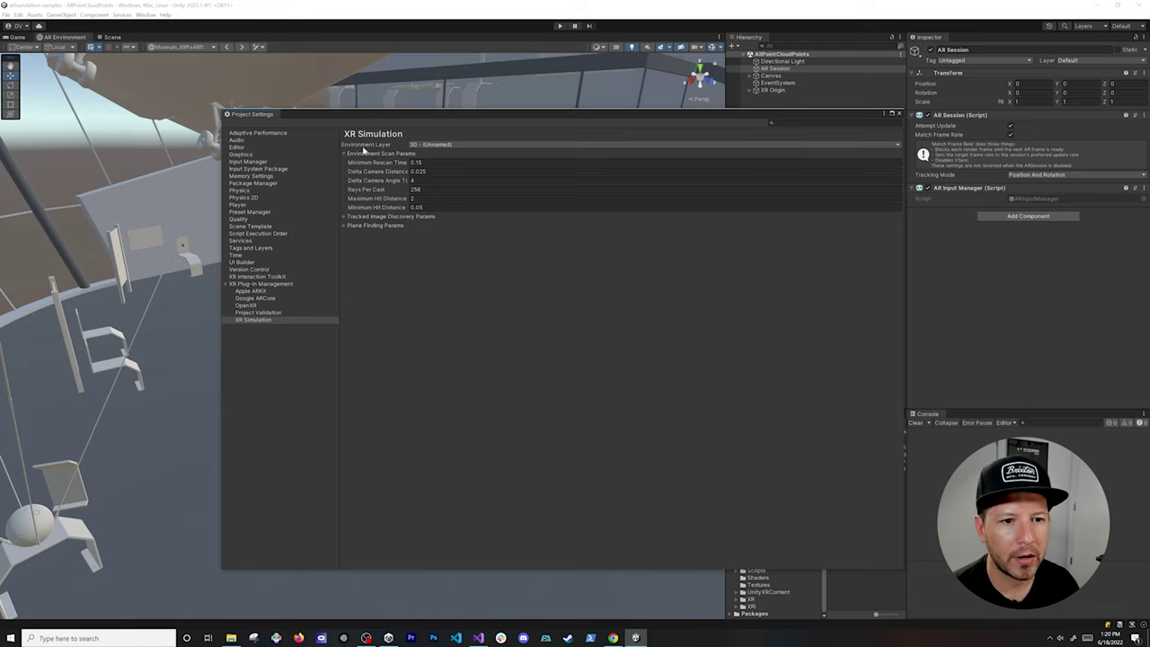
click(436, 143)
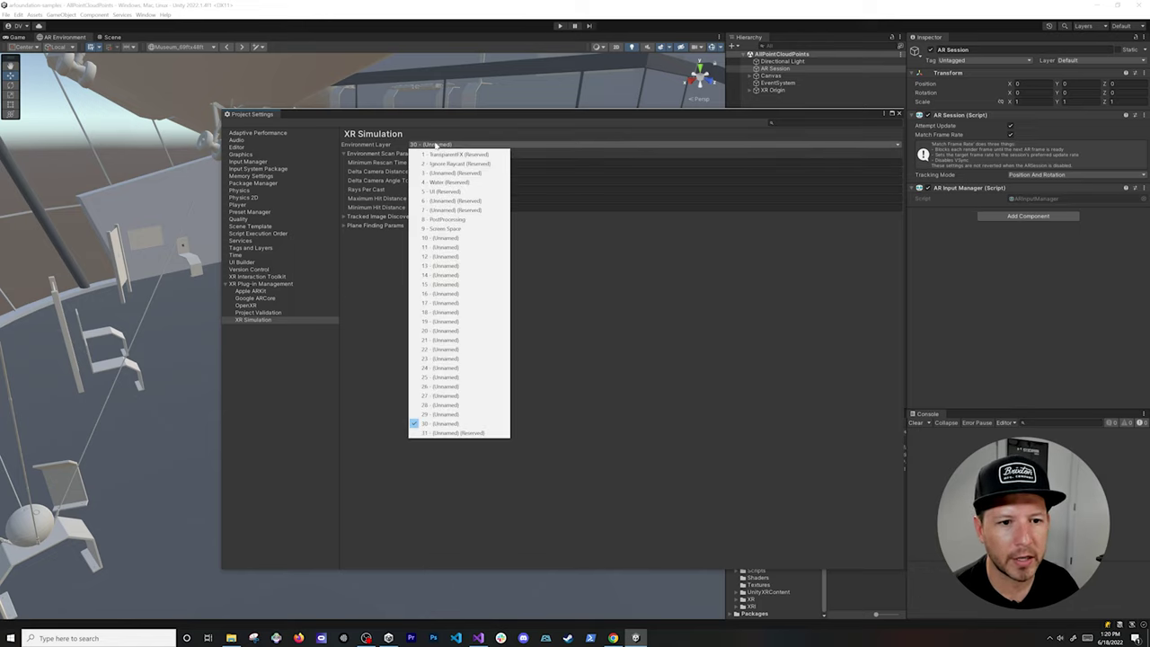
click(446, 133)
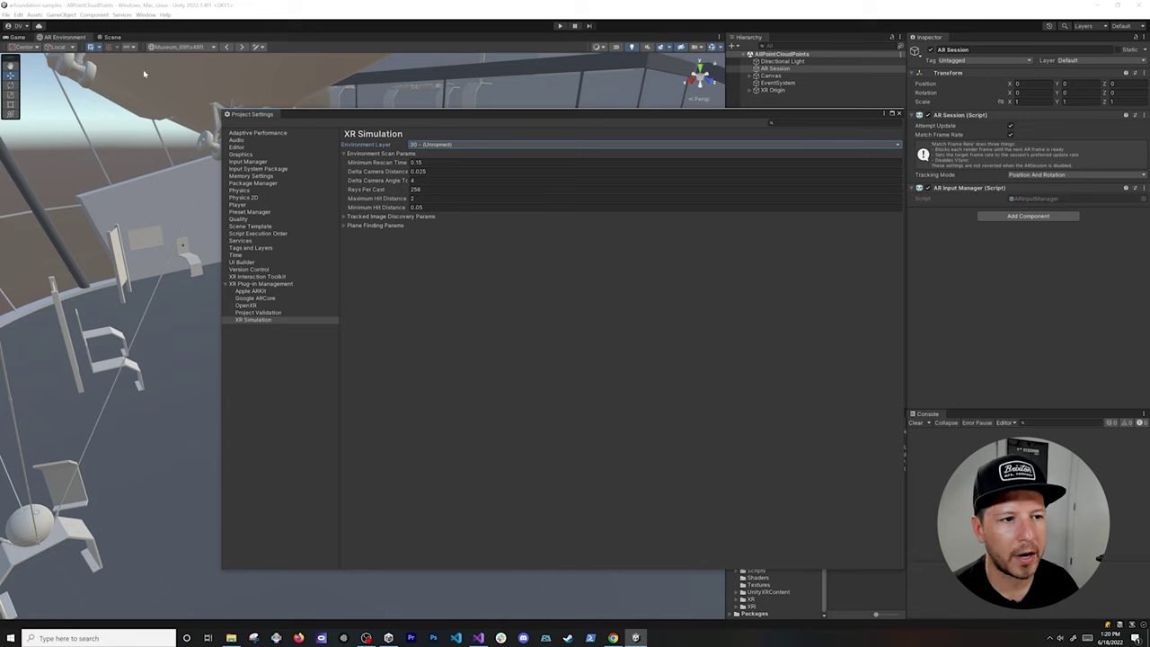
Check the XR Simulation Environment Layer options and expand the Tracked Image Discovery Params and Plane Finding Params
click(422, 145)
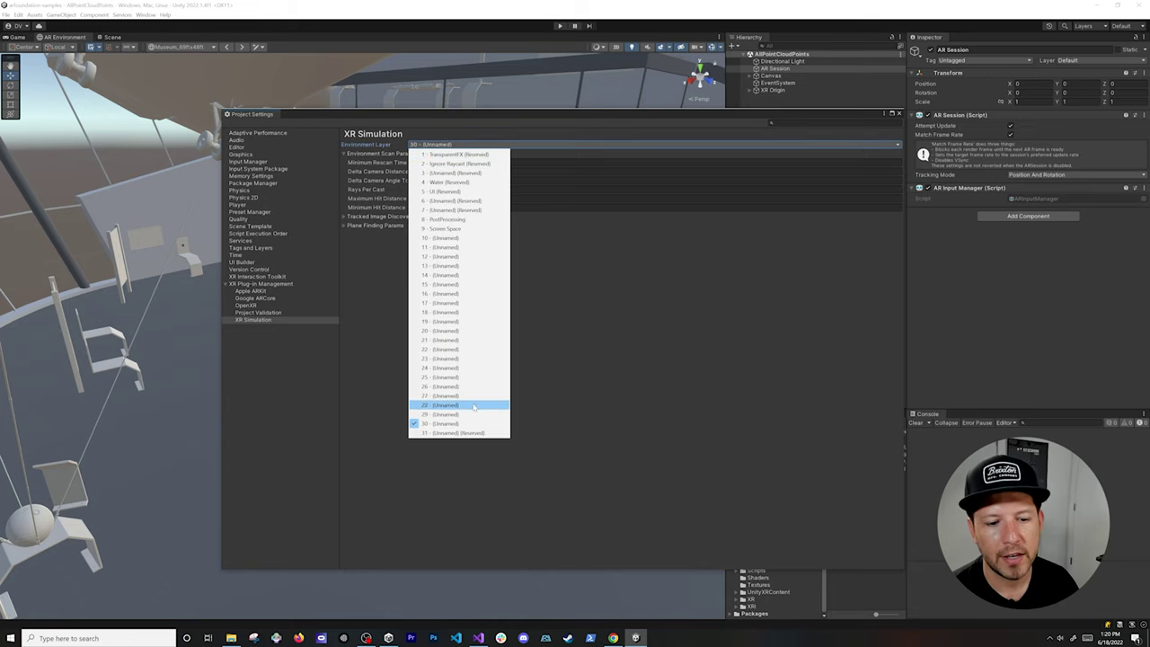
click(584, 255)
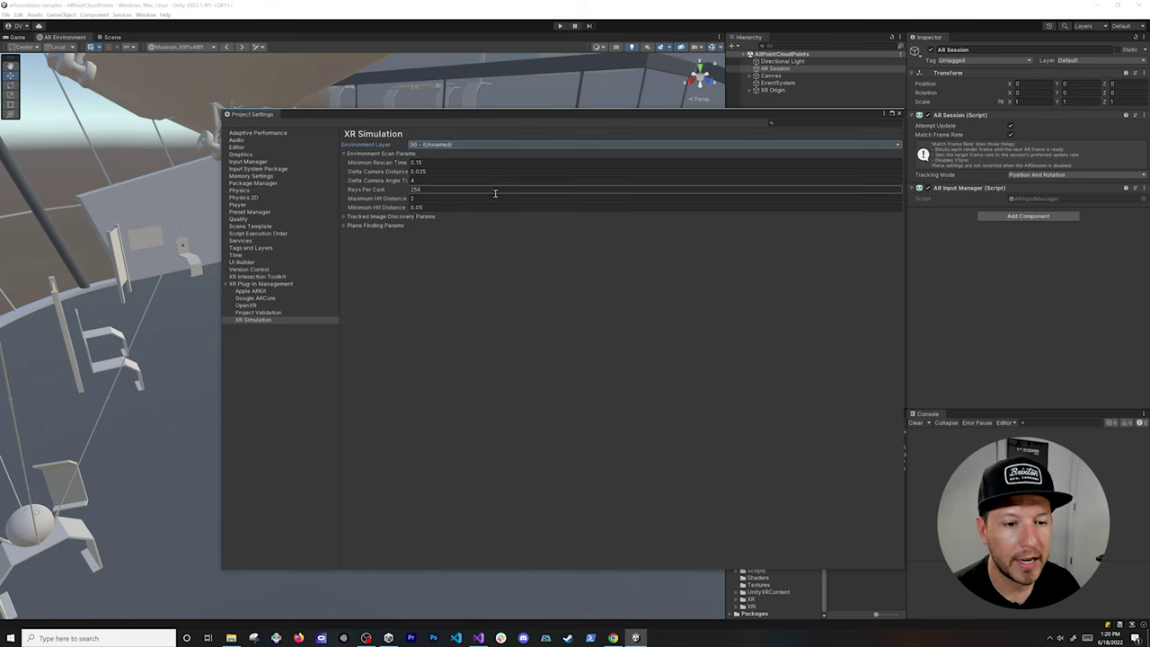
click(345, 217)
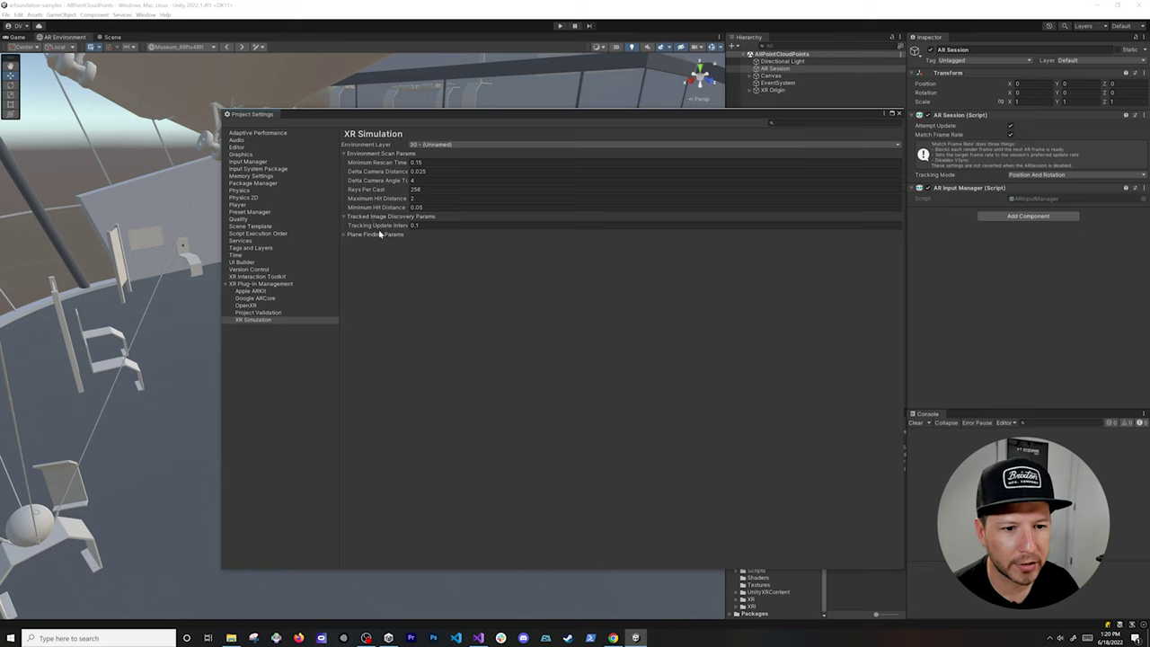
click(343, 234)
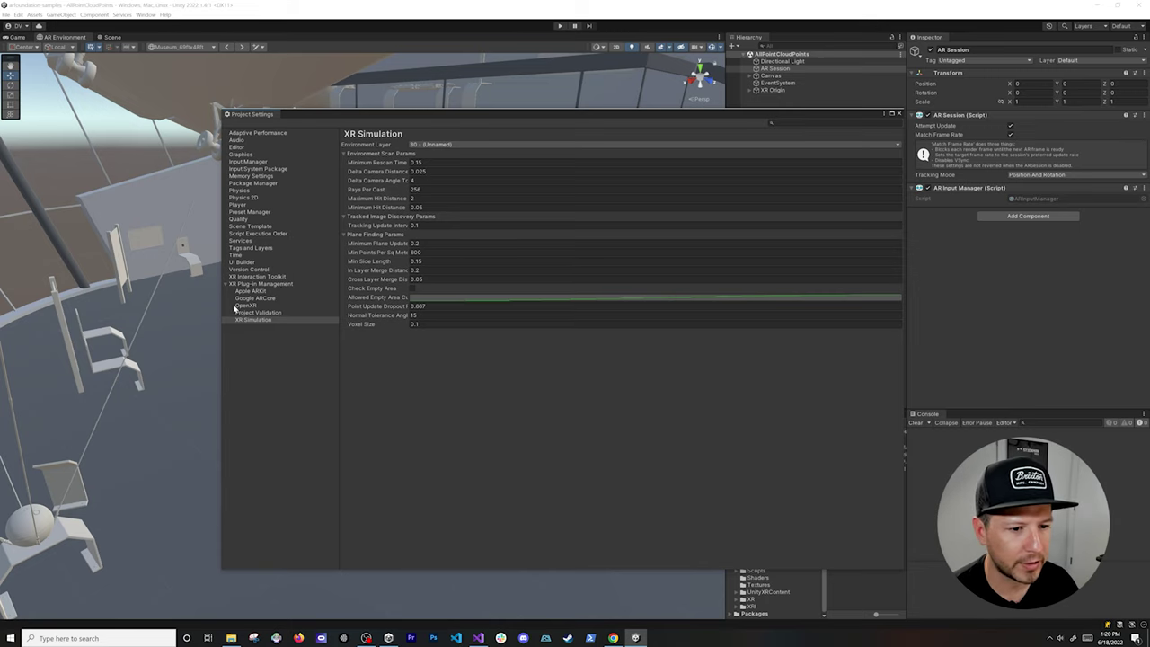
click(268, 286)
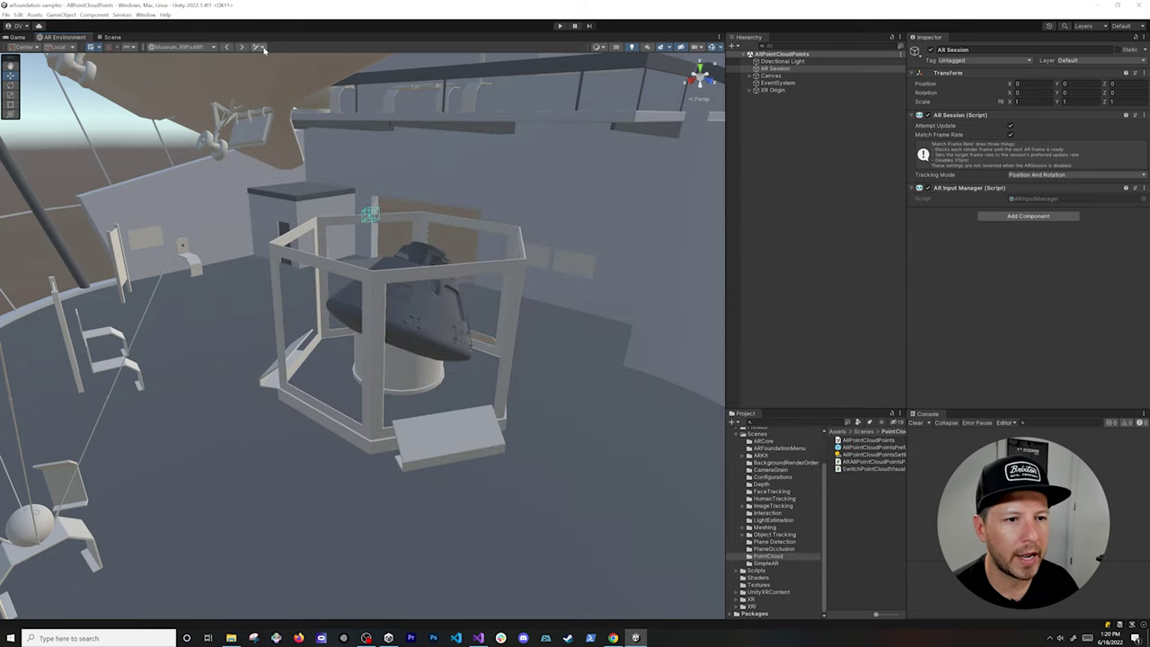
Open the museum simulation environment for editing and view its building and space shuttle from another side
click(262, 49)
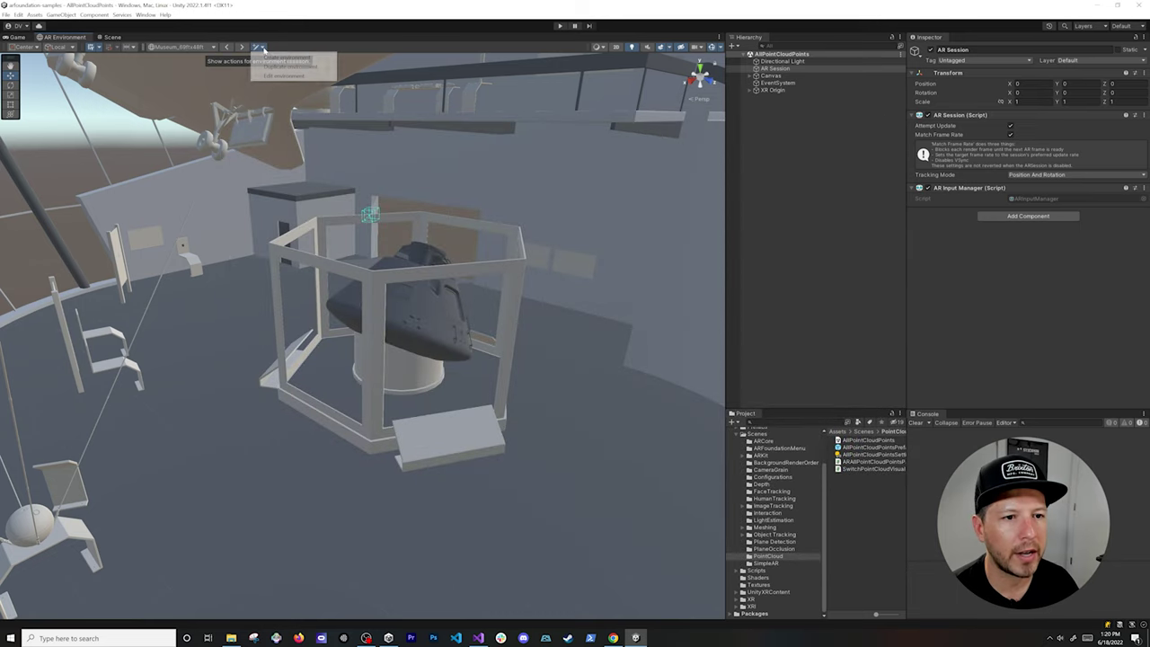
click(282, 38)
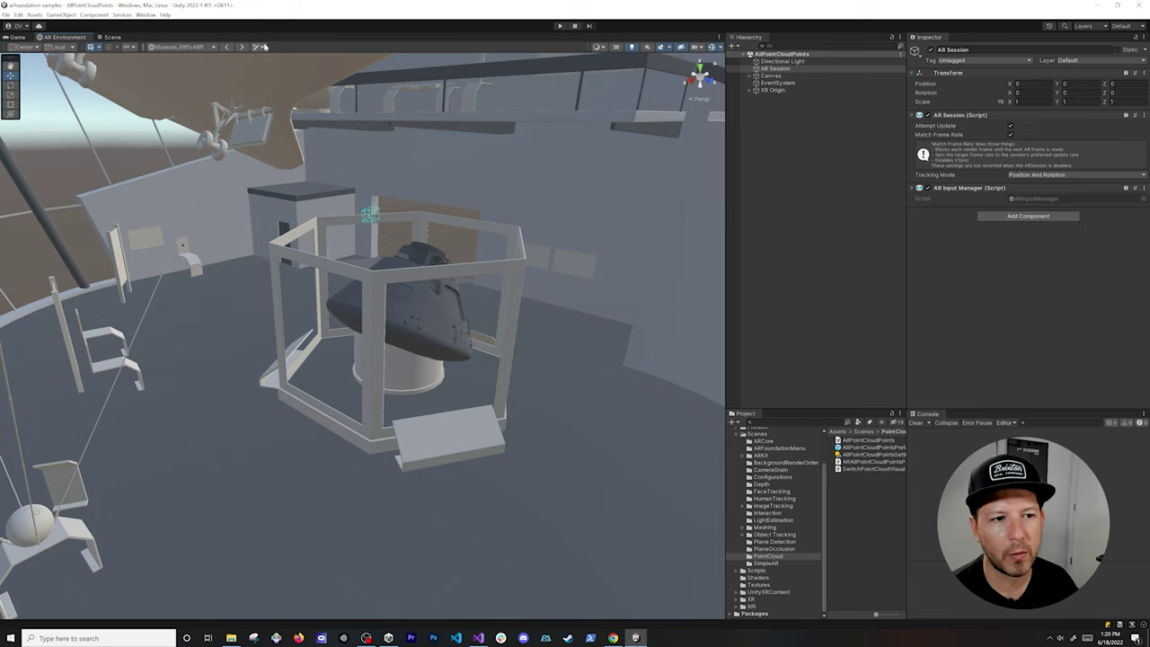
click(262, 47)
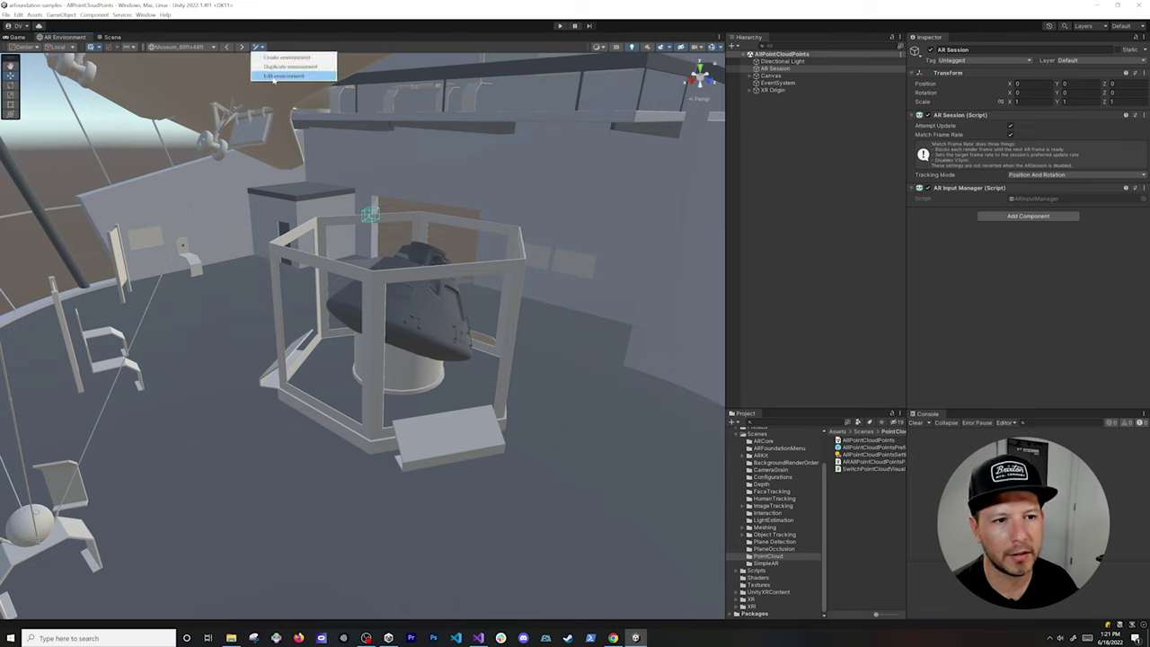
click(276, 75)
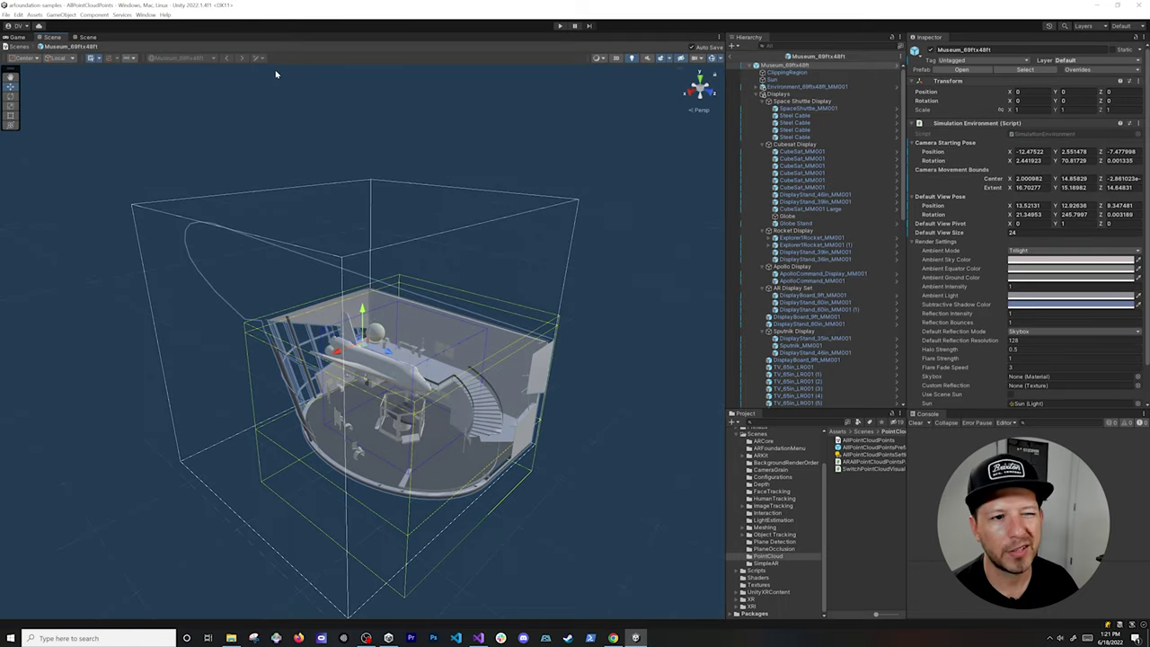
scroll(482, 360, up, 3)
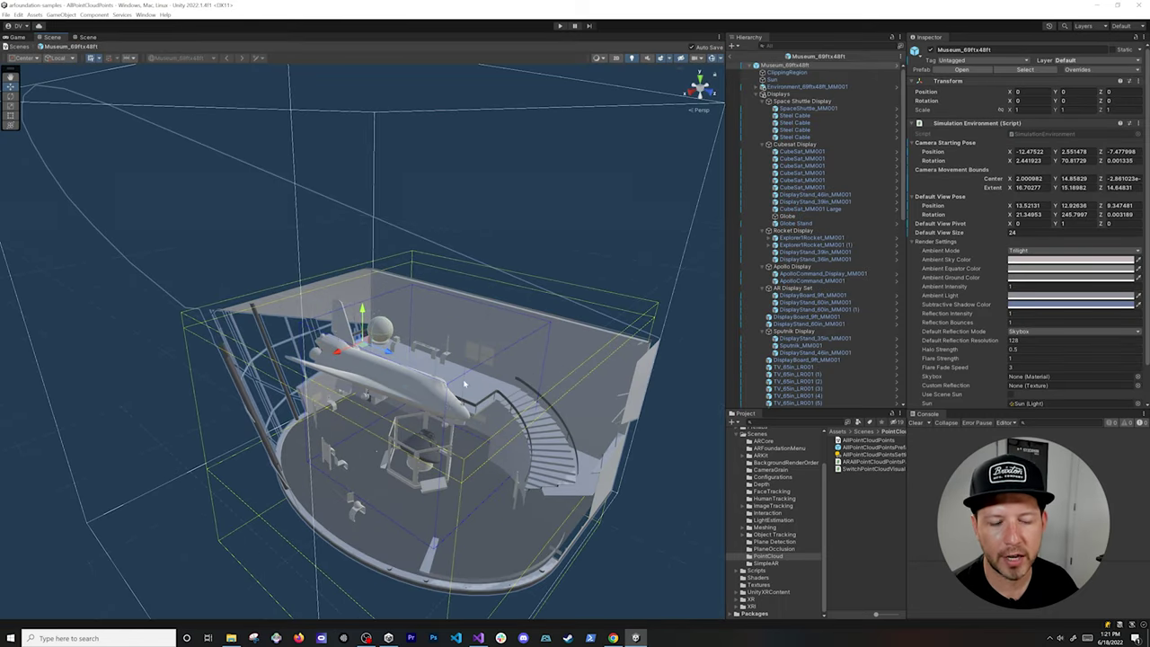
alt+drag(464, 384, 332, 377)
middle_drag(331, 422, 282, 371)
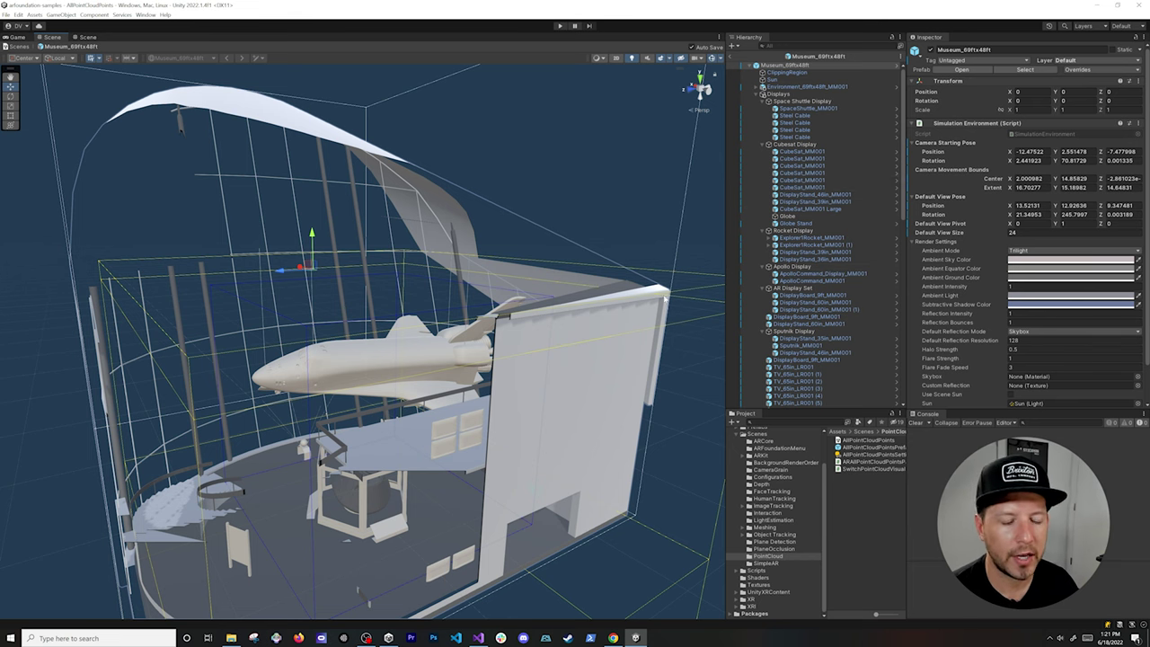
Examine the museum root object's Simulation Environment settings and locate the camera starting pose marker inside the building
click(809, 67)
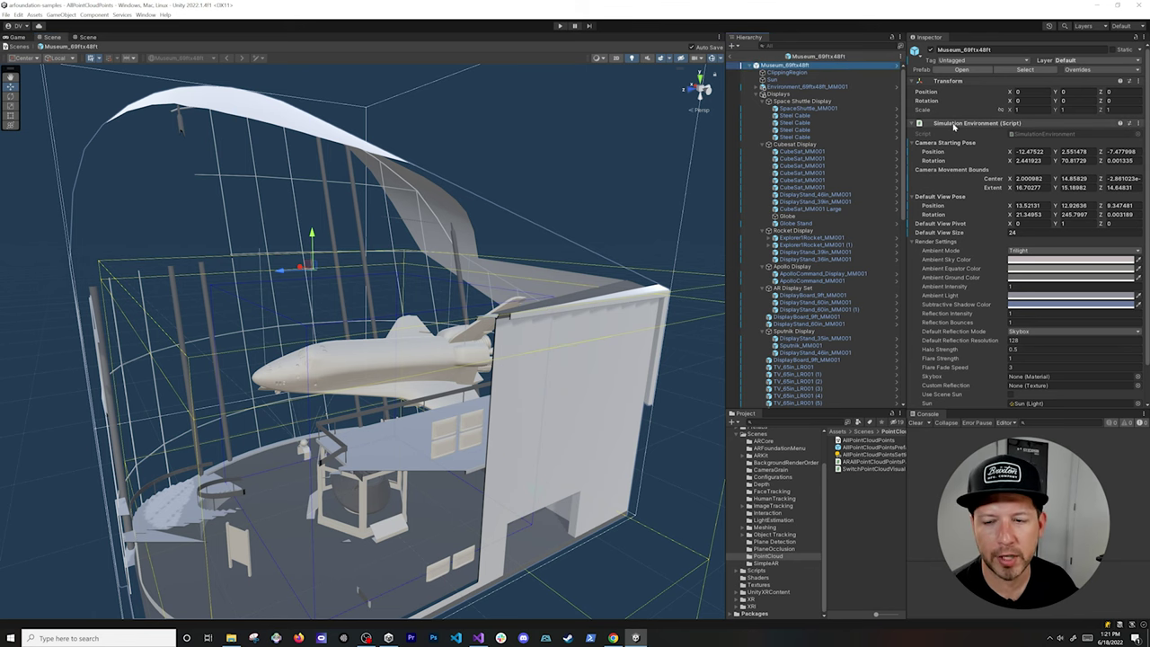
scroll(960, 157, down, 2)
alt+drag(456, 344, 517, 395)
scroll(503, 392, down, 10)
scroll(485, 410, up, 6)
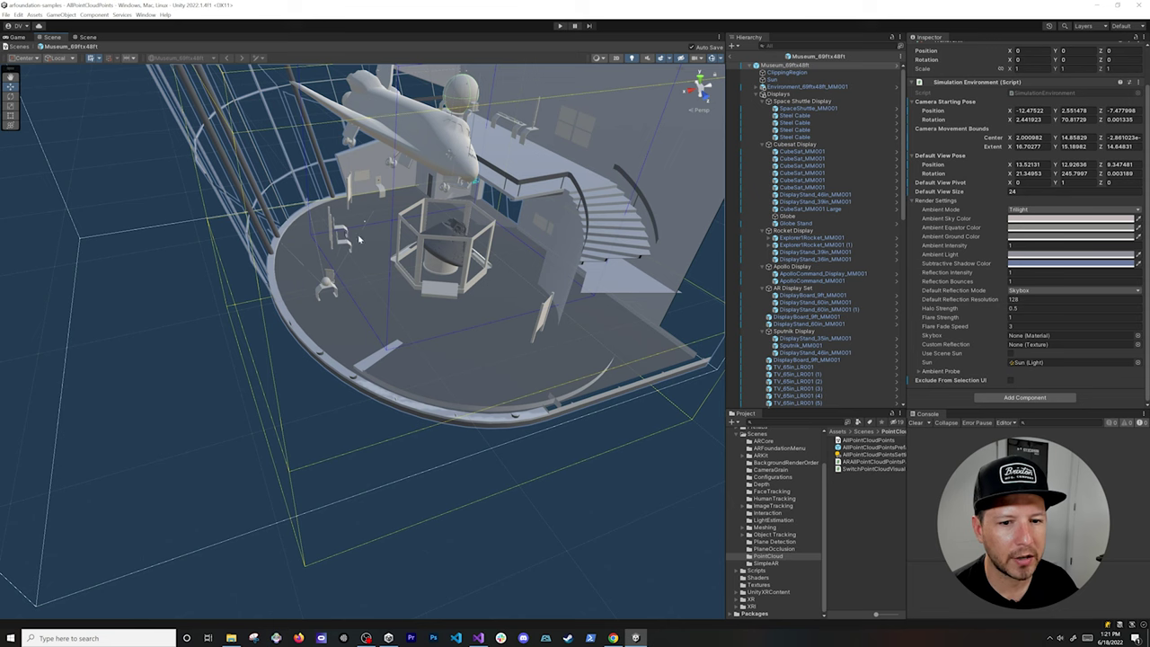
alt+drag(530, 182, 510, 110)
scroll(510, 117, up, 3)
middle_drag(521, 126, 372, 359)
scroll(372, 359, up, 10)
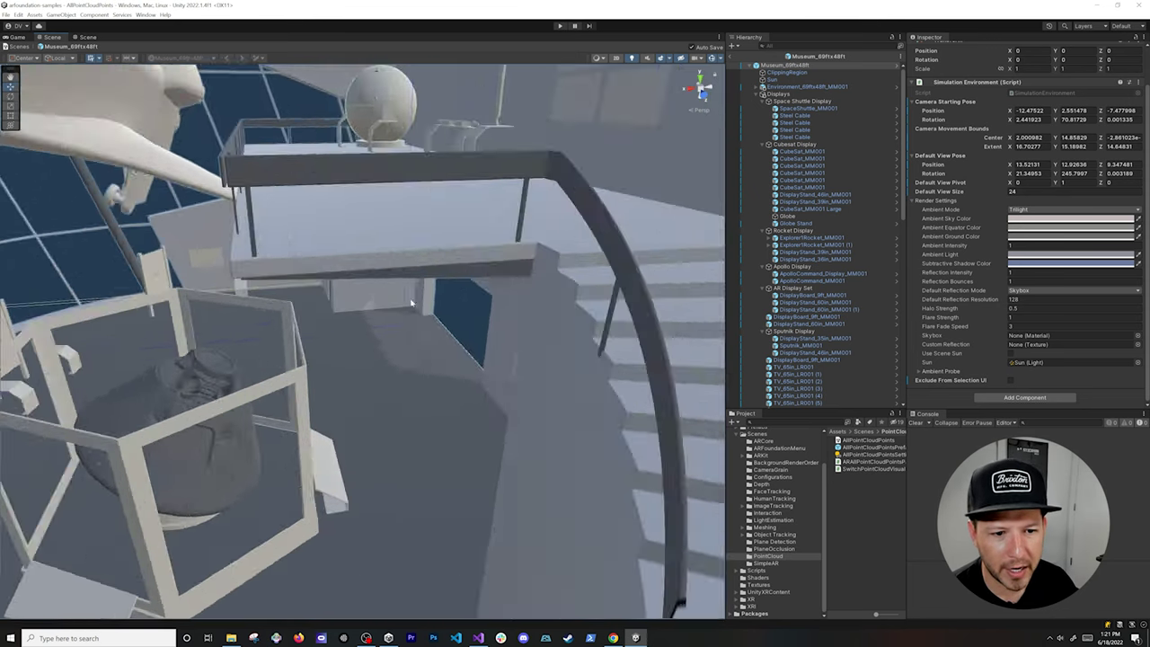
middle_drag(431, 338, 428, 339)
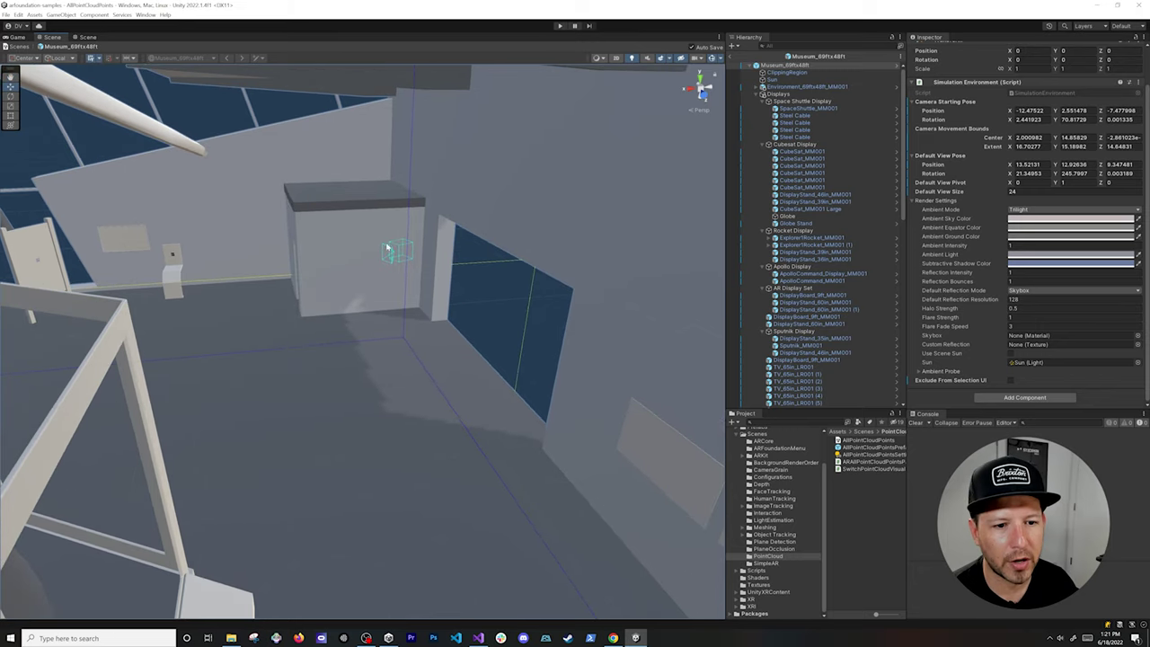
alt+drag(95, 262, 106, 262)
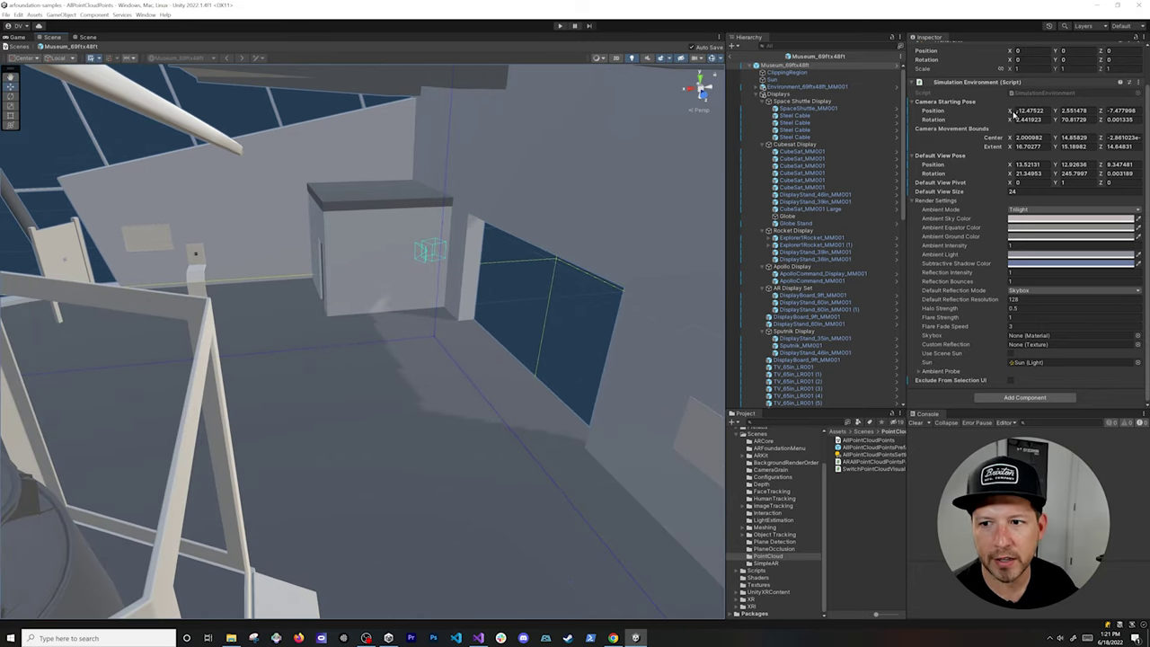
Try shifting the Camera Starting Pose's X position to -10.86, and undo the change
drag(1008, 112, 1040, 112)
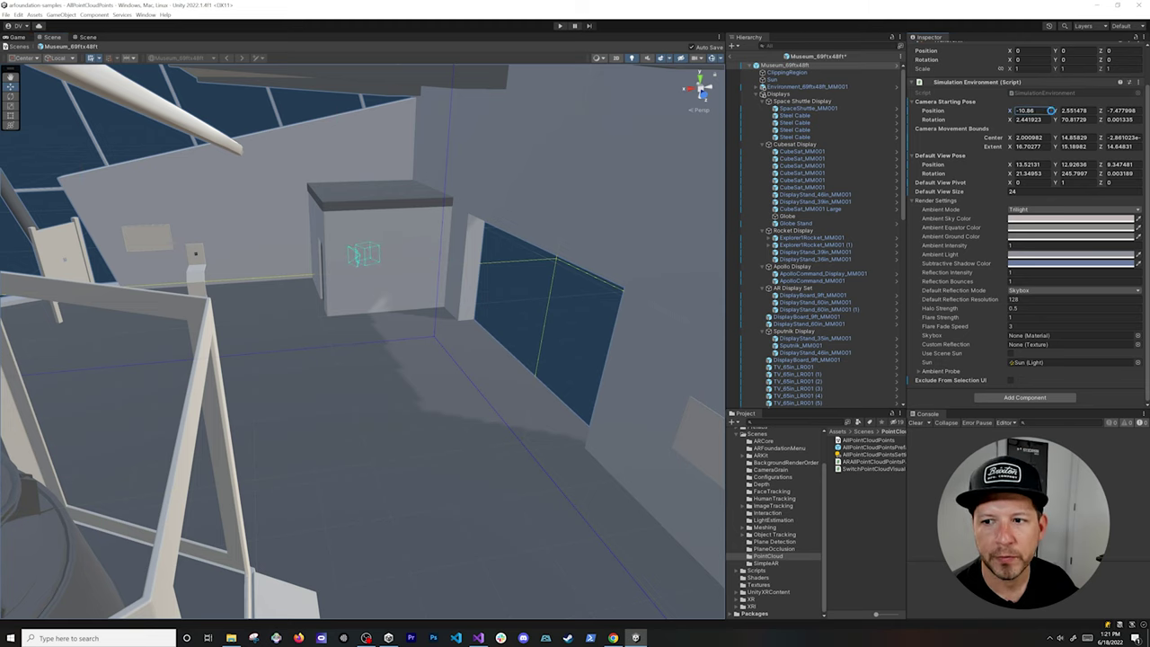
key(ctrl+z)
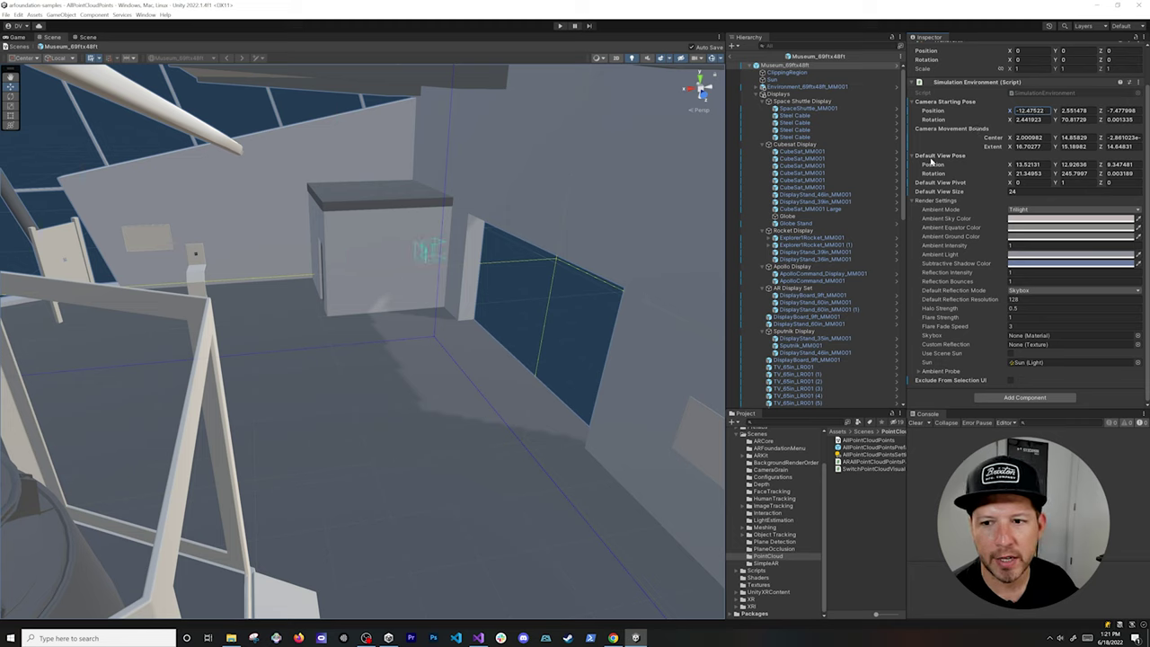
click(959, 368)
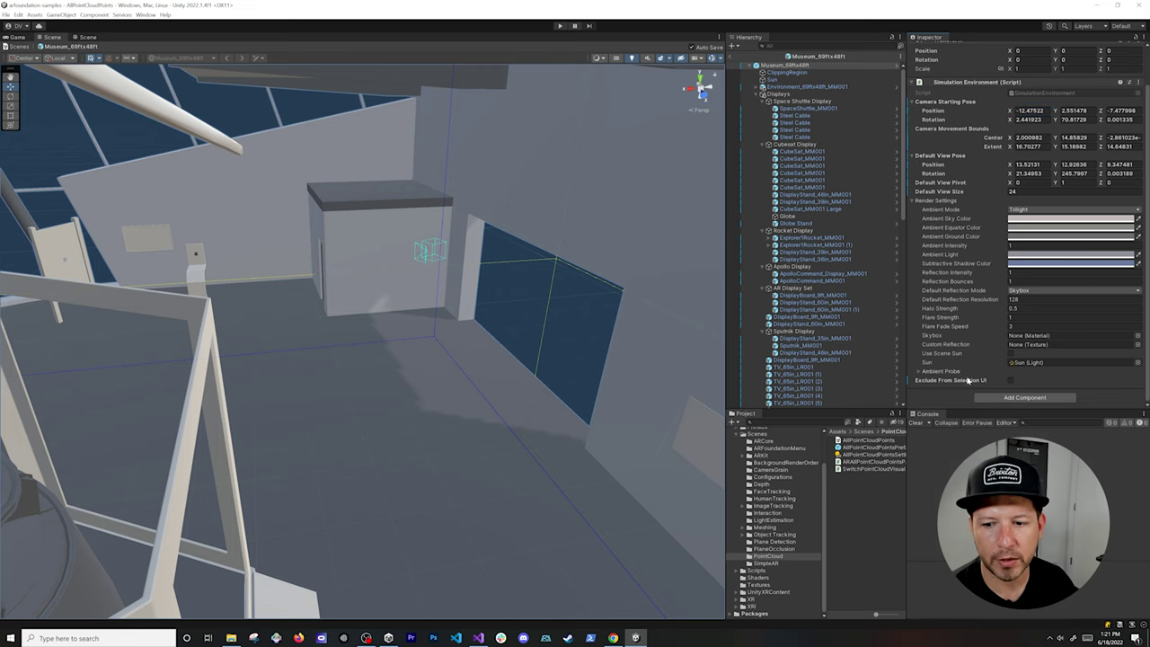
Leave the museum environment's prefab editing and open the FeatheredPlanes scene from the Plane Detection samples
right_drag(527, 330, 1059, 206)
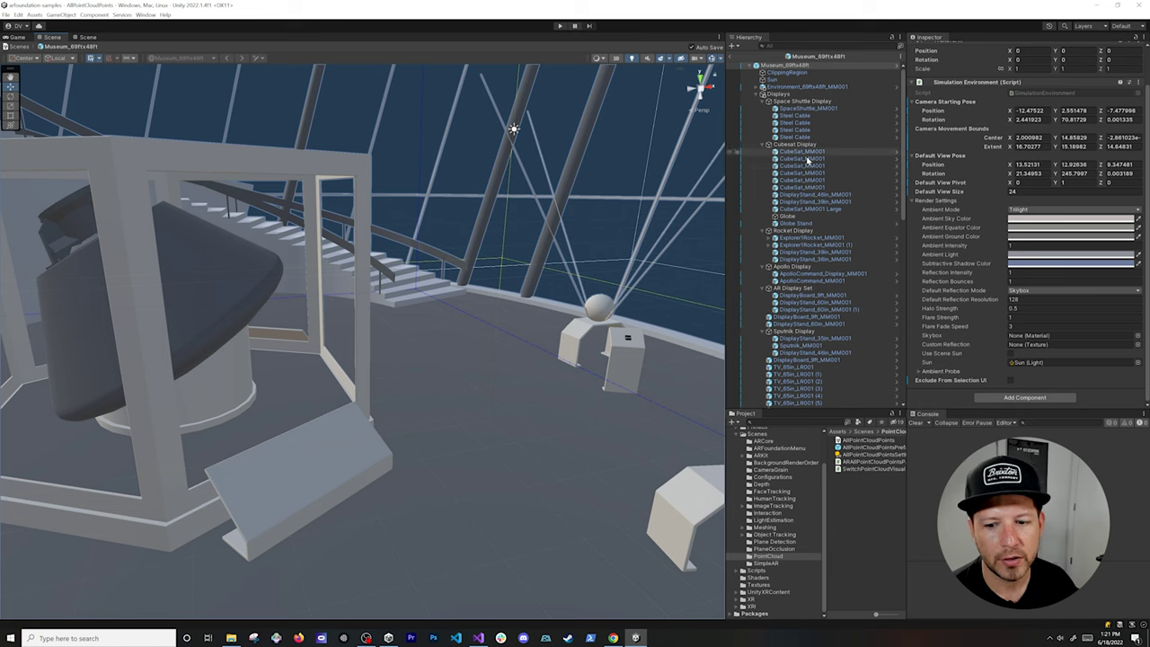
click(729, 57)
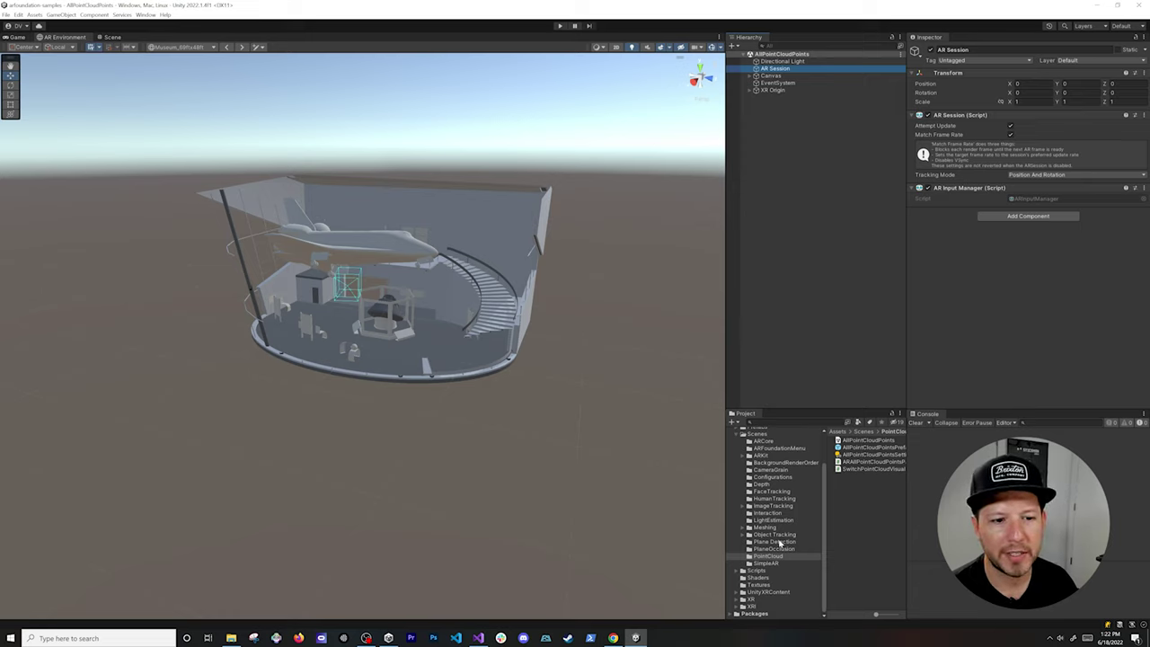
click(774, 541)
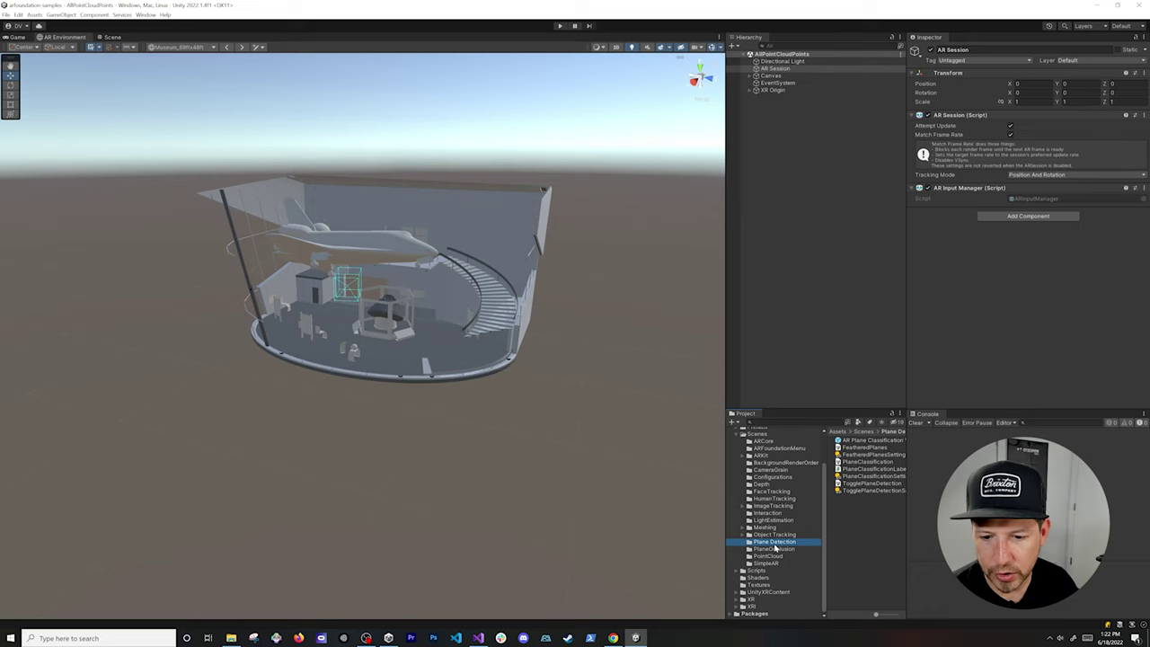
click(861, 455)
double_click(846, 448)
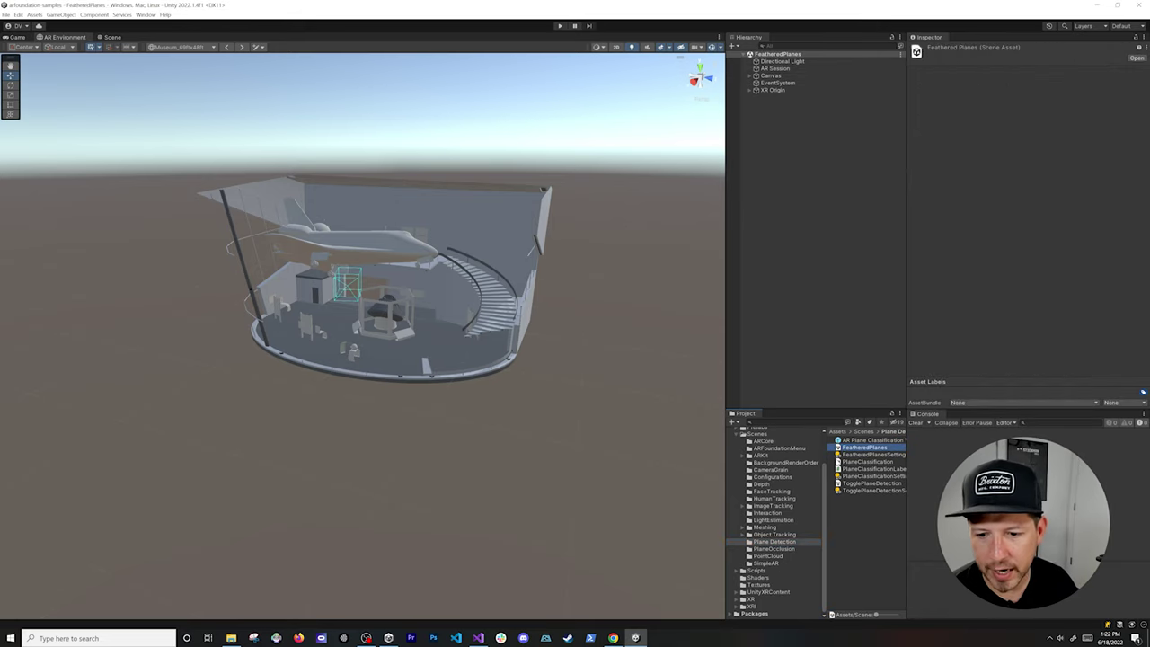
Inspect the XR Origin's AR Plane Manager and locate its AR Feathered Plane prefab in the project
click(768, 90)
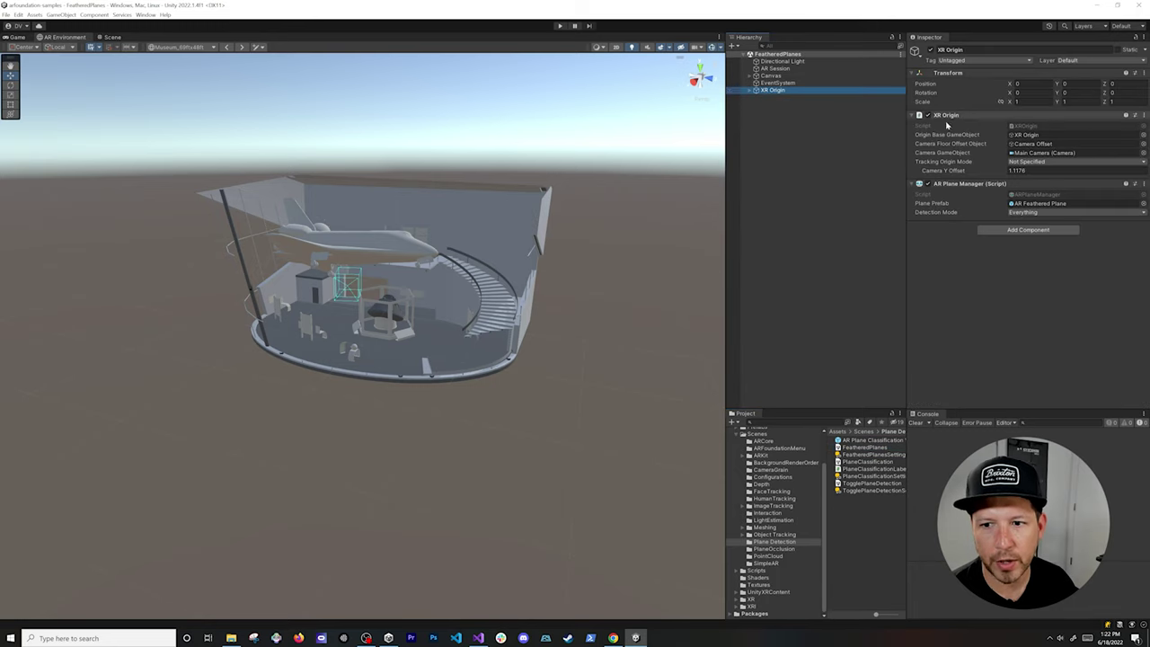
click(1028, 205)
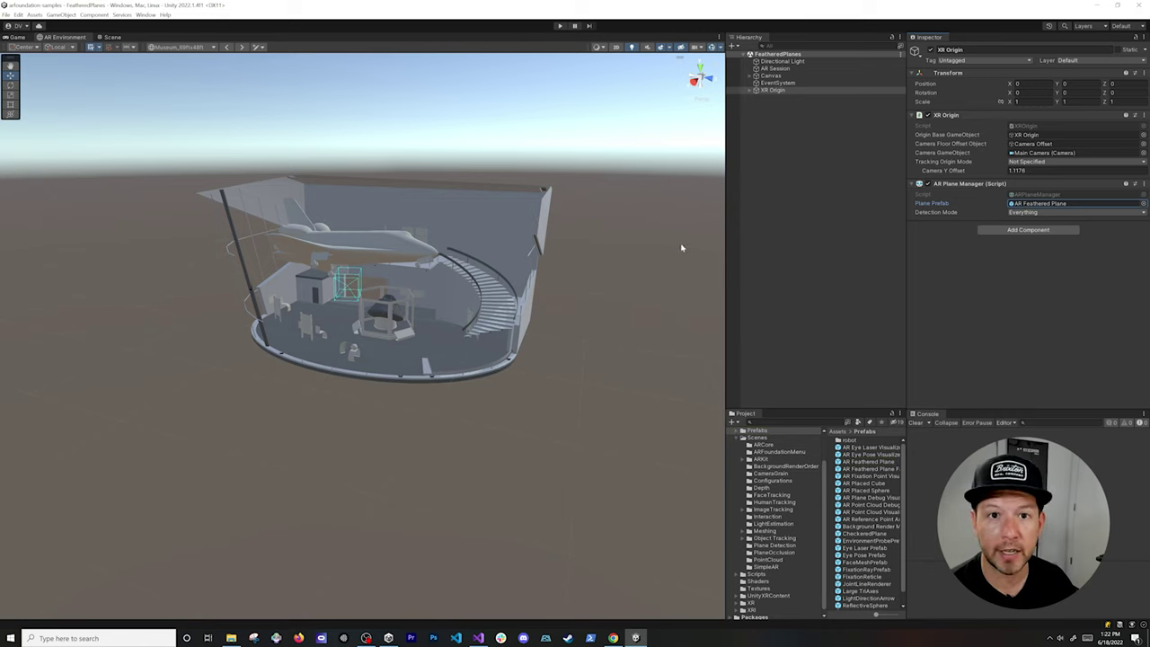
scroll(680, 248, up, 5)
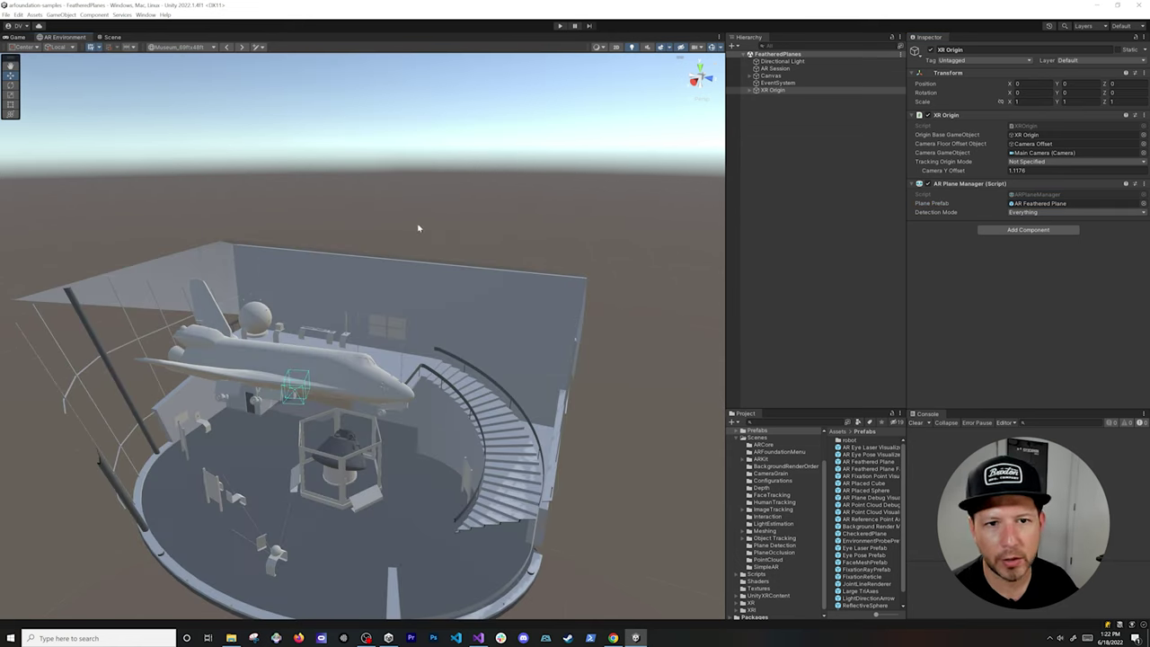
Review the target platform in the build settings and close them
click(7, 15)
click(27, 115)
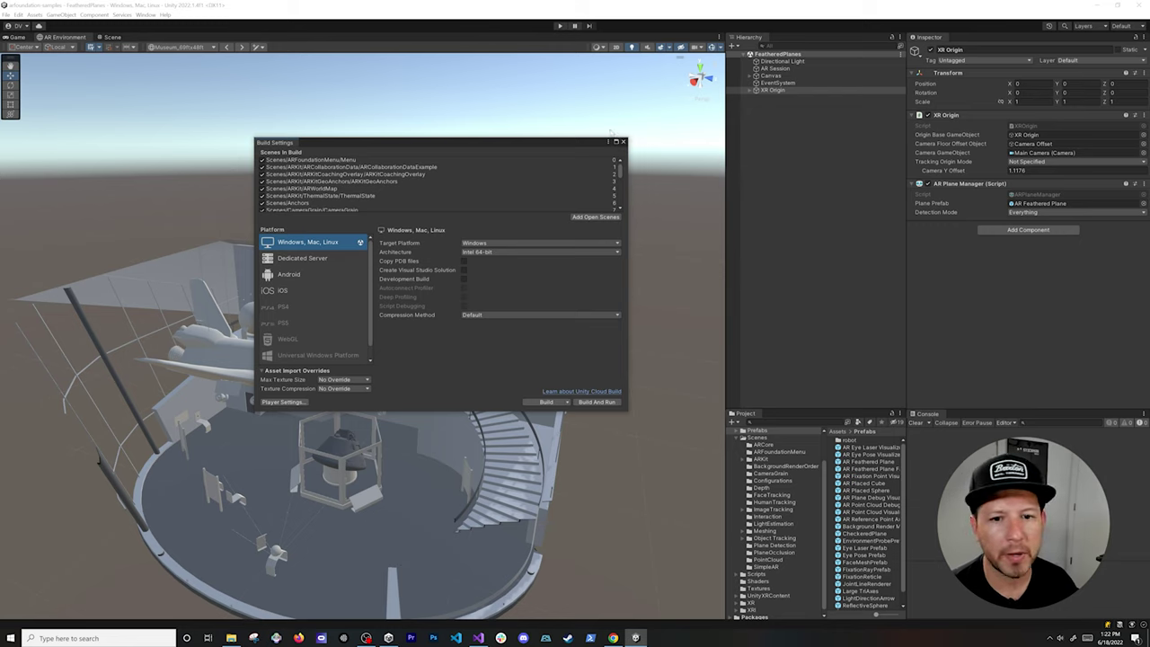
click(624, 142)
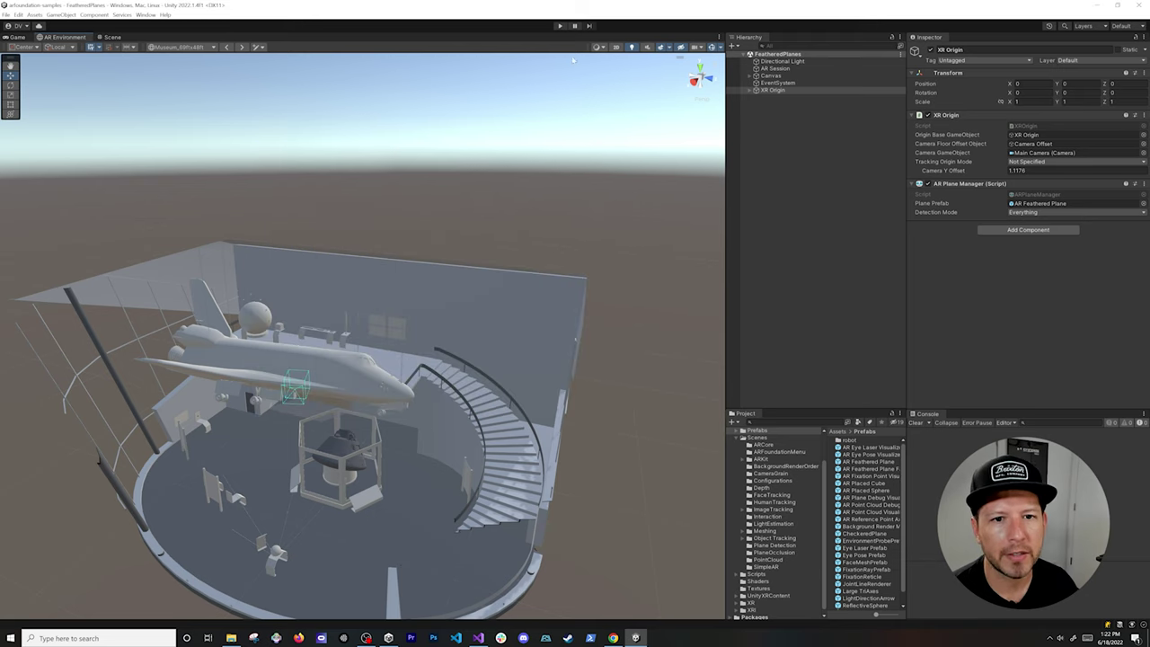
Run the FeatheredPlanes scene as an AR simulation in the museum environment
middle_drag(423, 237, 423, 157)
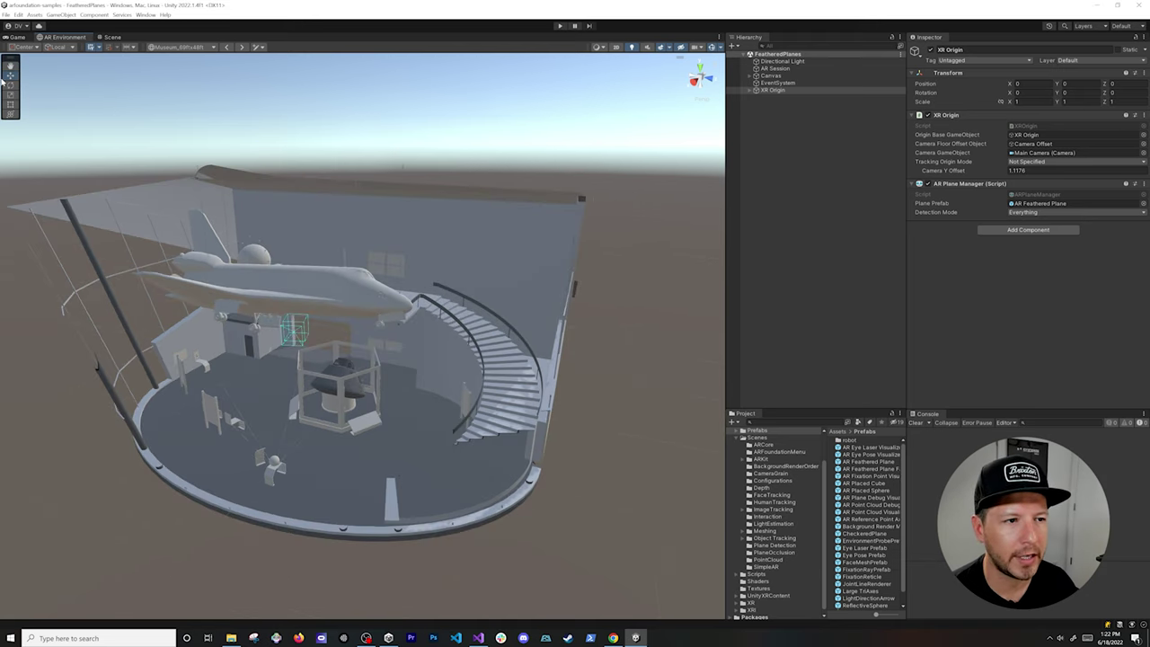
alt+drag(509, 243, 491, 276)
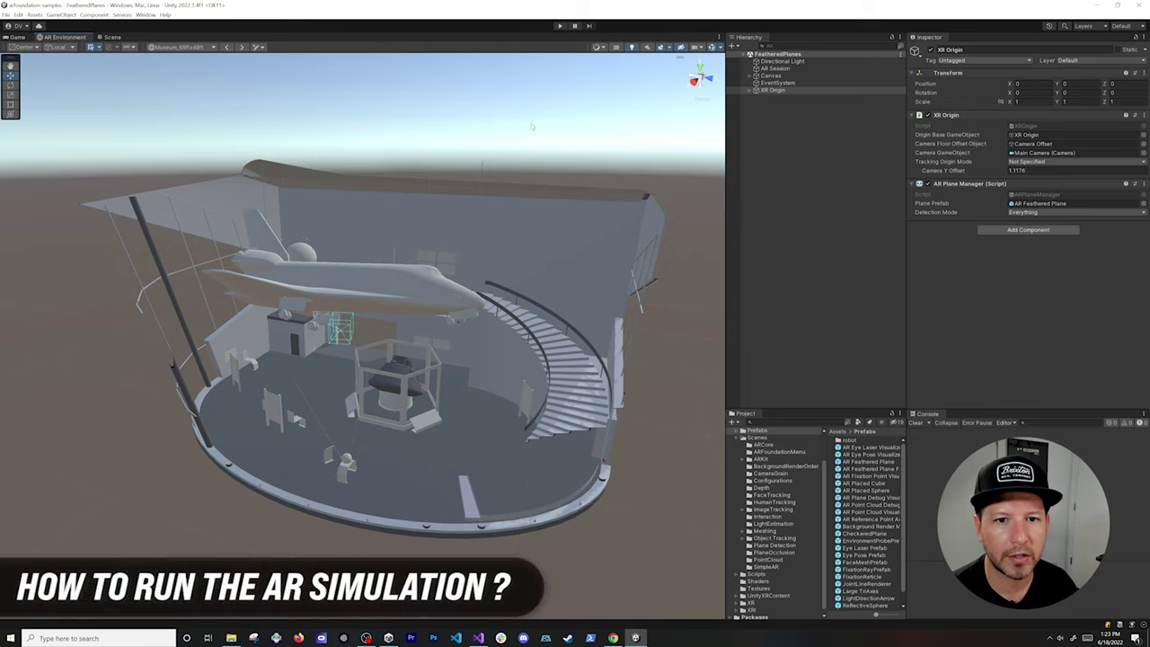
click(560, 26)
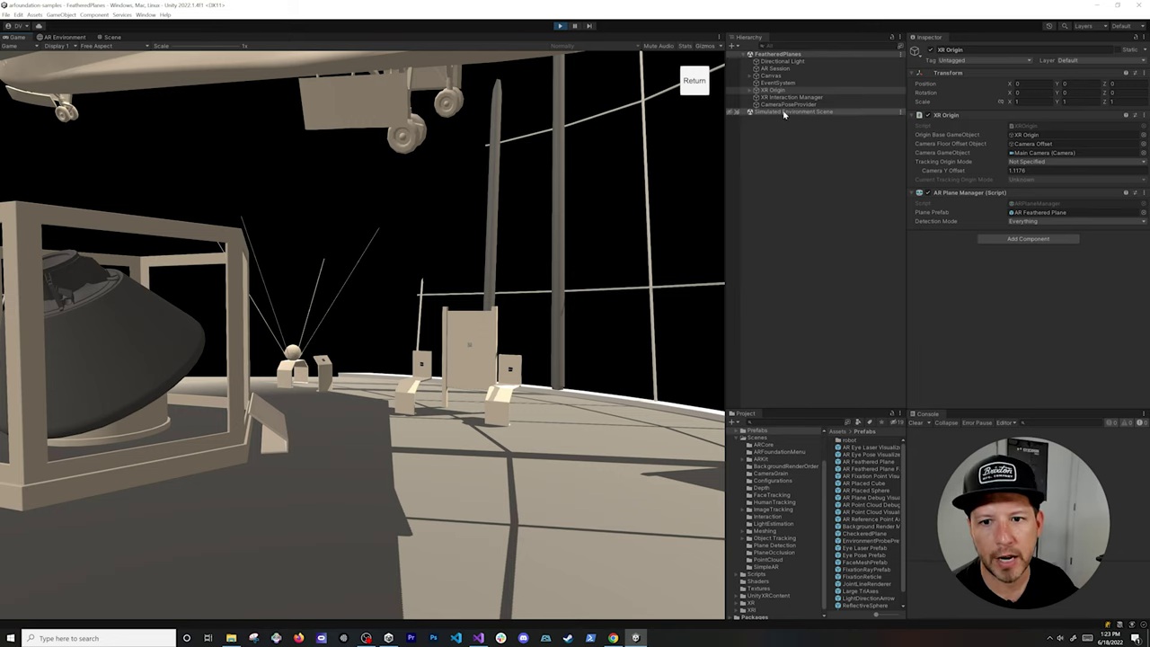
Look around the running museum simulation, moving the simulated camera forward and sideways across the floor
right_drag(333, 433, 289, 446)
right_drag(370, 420, 1, 410)
key(w)
key(w)
key(w)
right_drag(400, 493, 486, 472)
key(d)
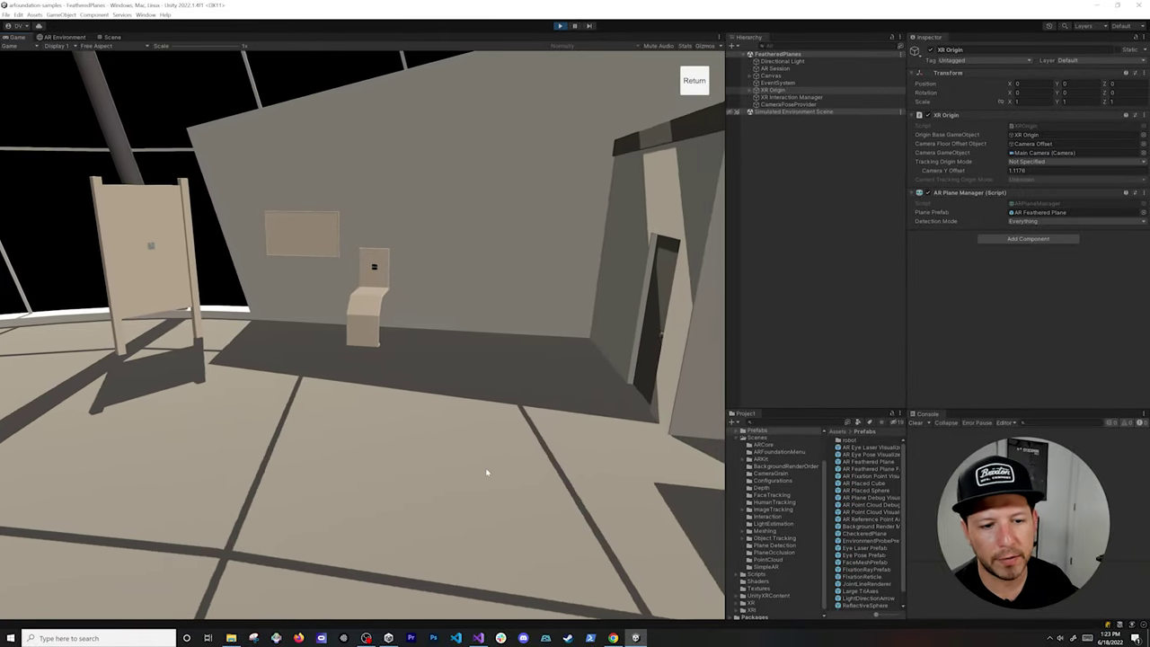
Turn the simulated camera towards the display boards by the glass wall and raise it
right_drag(485, 472, 364, 457)
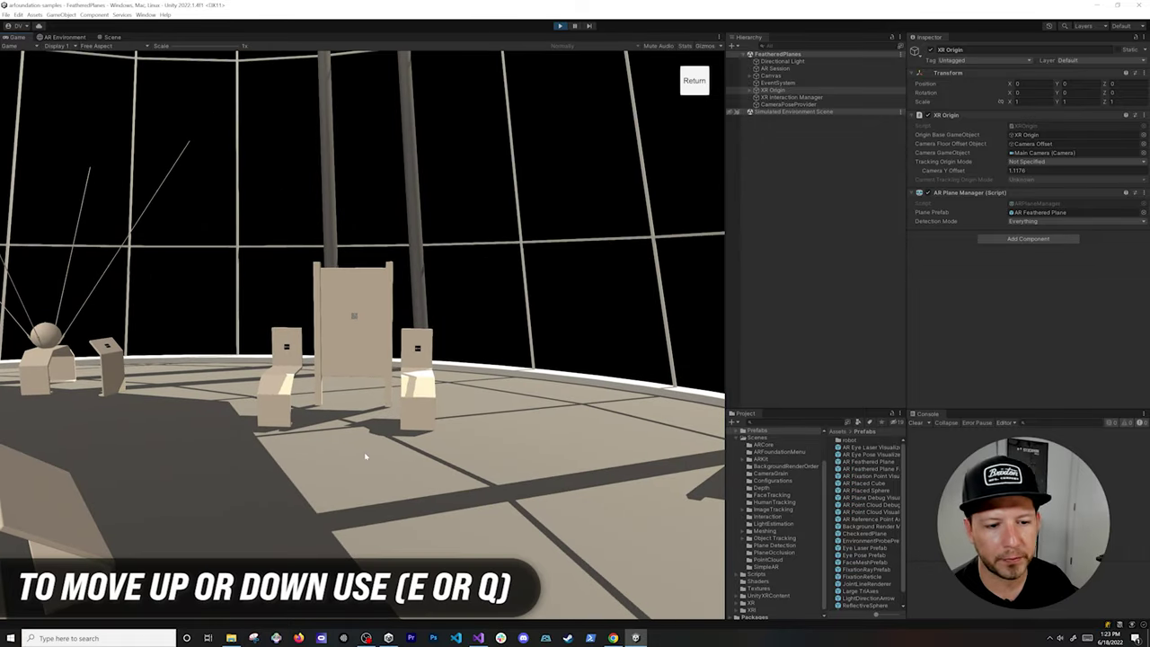
mouse_move(480, 462)
right_down()
mouse_move(472, 478)
mouse_move(475, 457)
right_up()
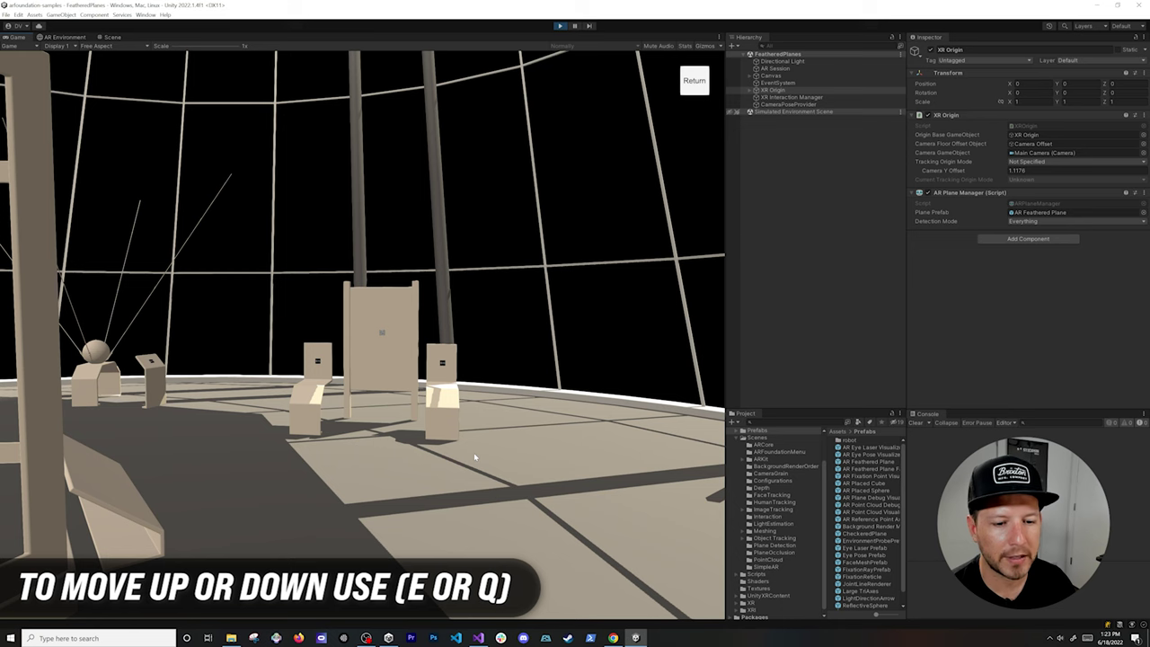
key(e)
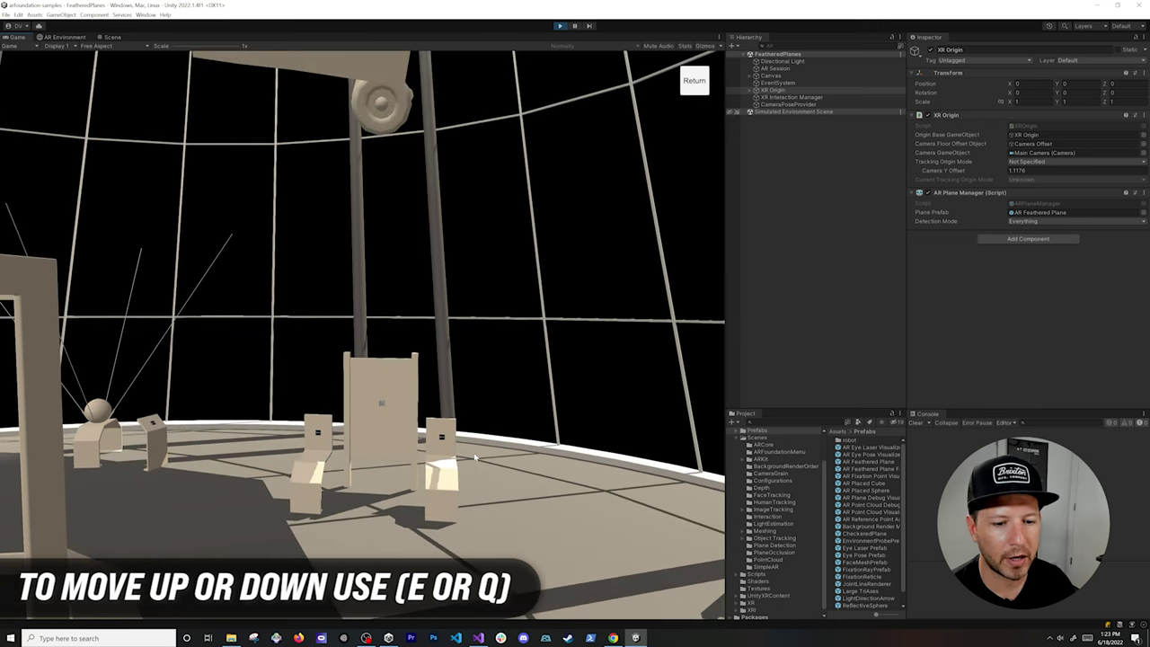
Raise and lower the simulated camera in the museum and move it forward towards the display boards
key(e)
key(q)
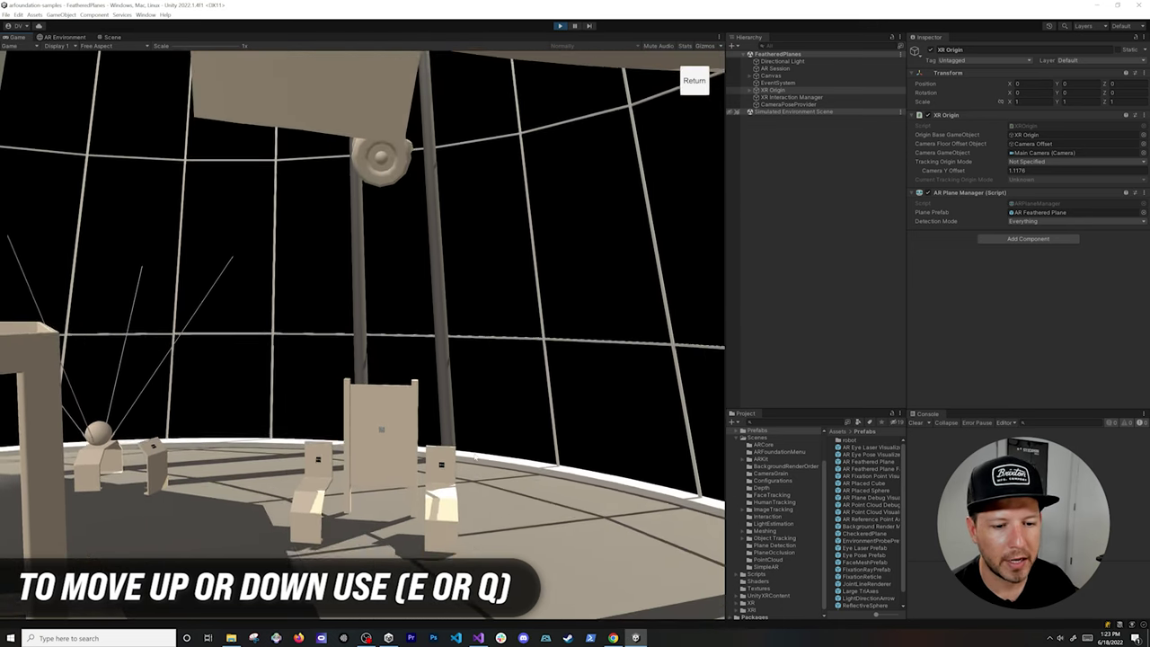
key(q)
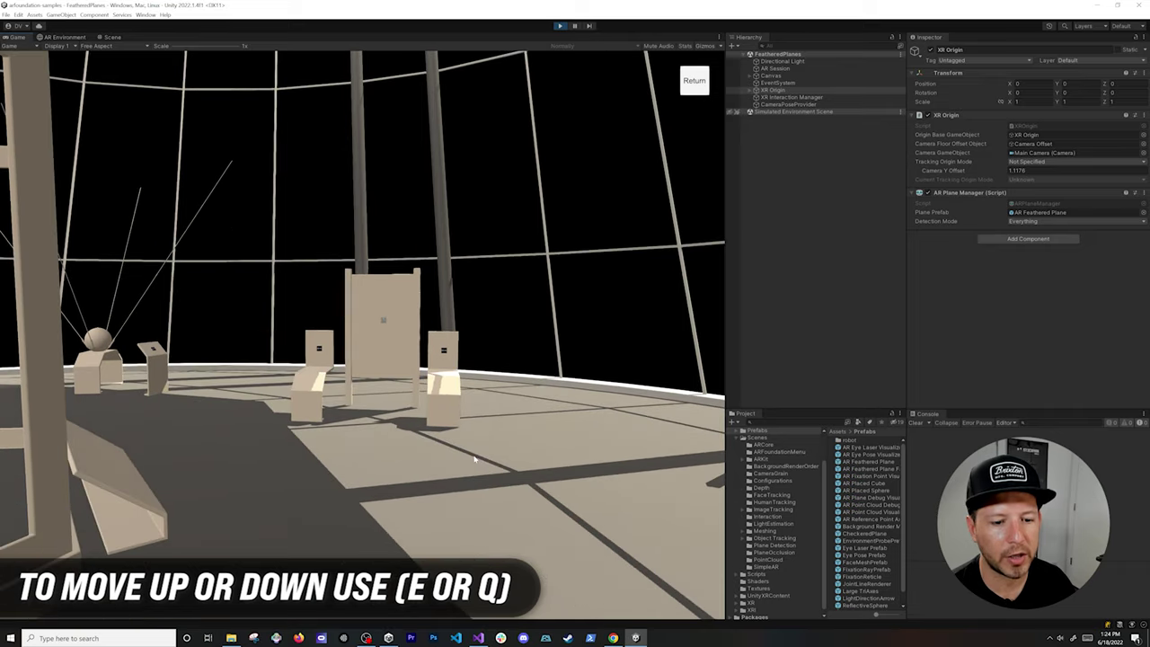
key(w)
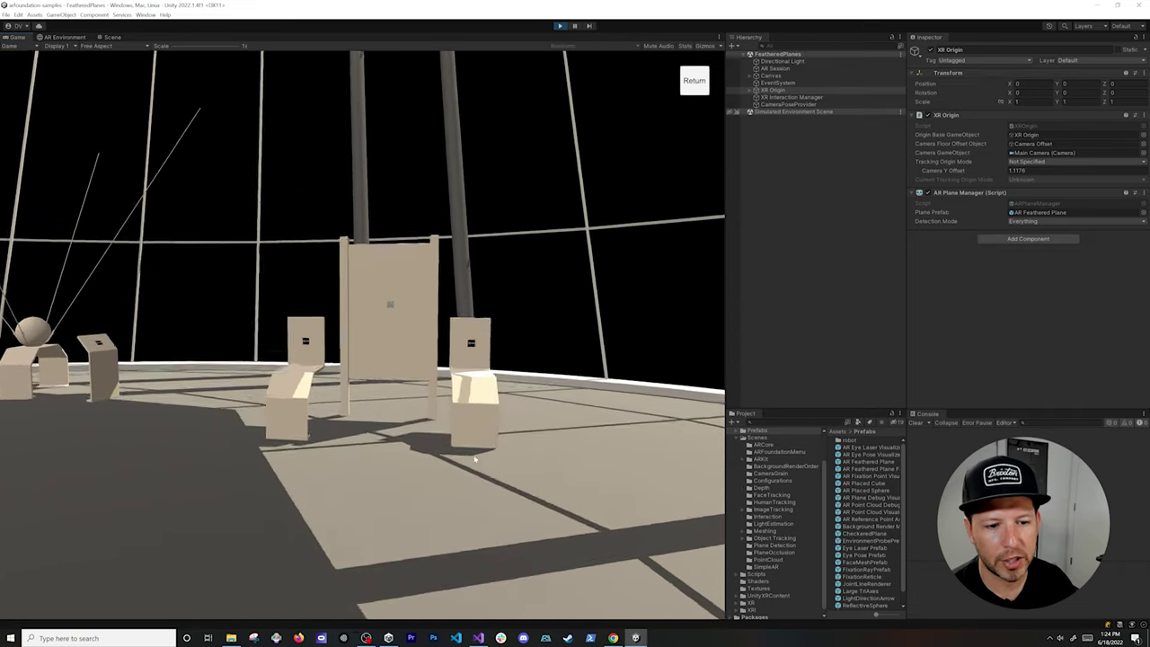
Turn the simulated camera away from the display boards and move it over the museum floor to scan for planes
right_drag(596, 471, 872, 484)
right_drag(494, 417, 570, 426)
key(e)
key(w)
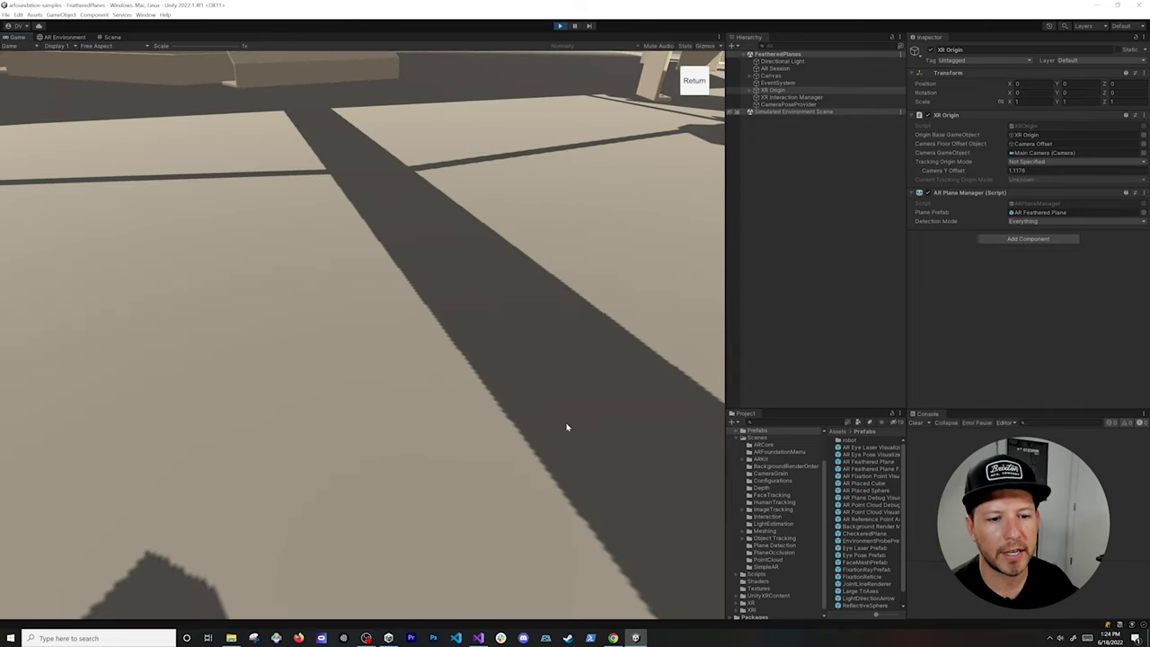
right_drag(554, 409, 465, 315)
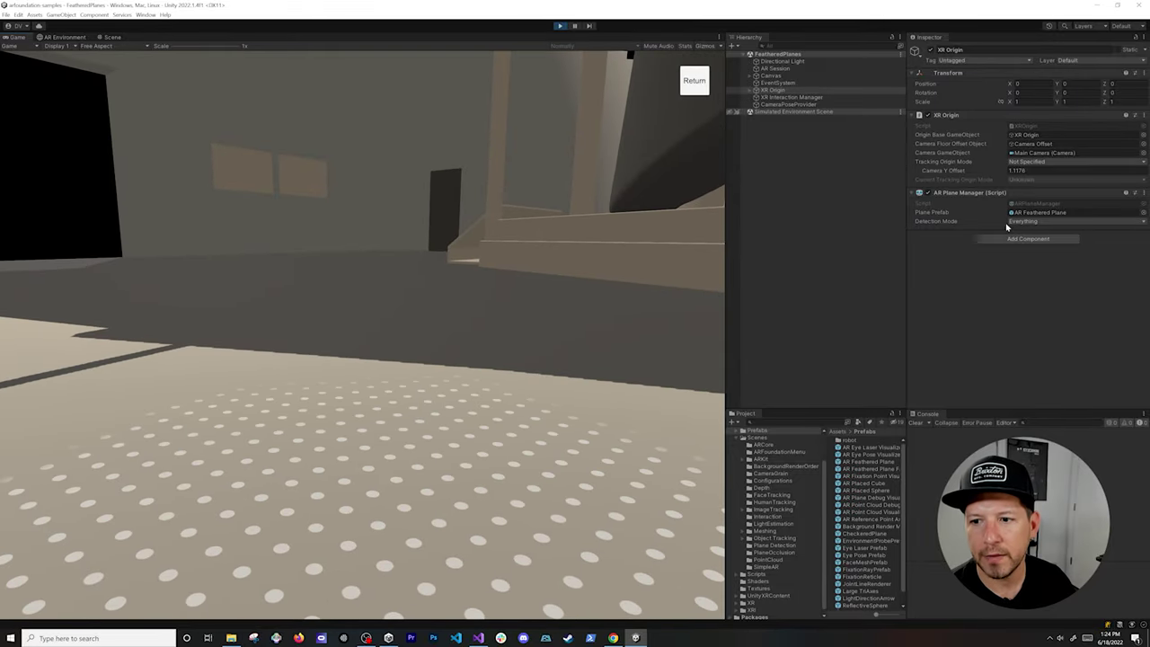
Review the AR Plane Manager's detection mode options and scan the museum's floor and wall with the simulated camera
click(1024, 223)
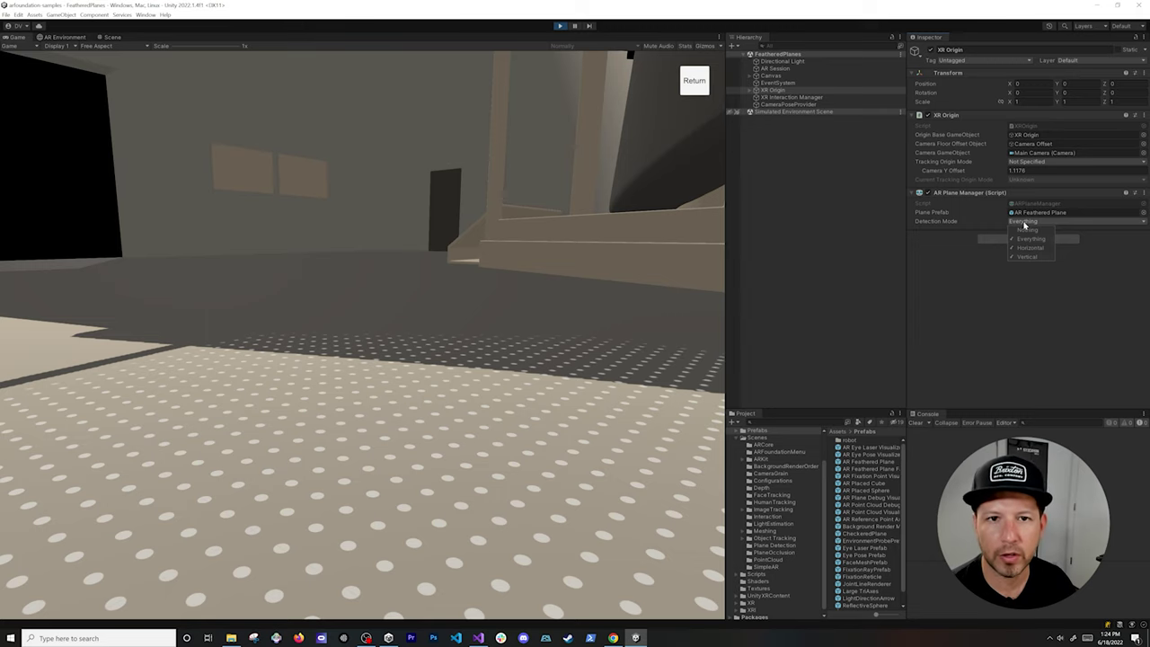
click(421, 328)
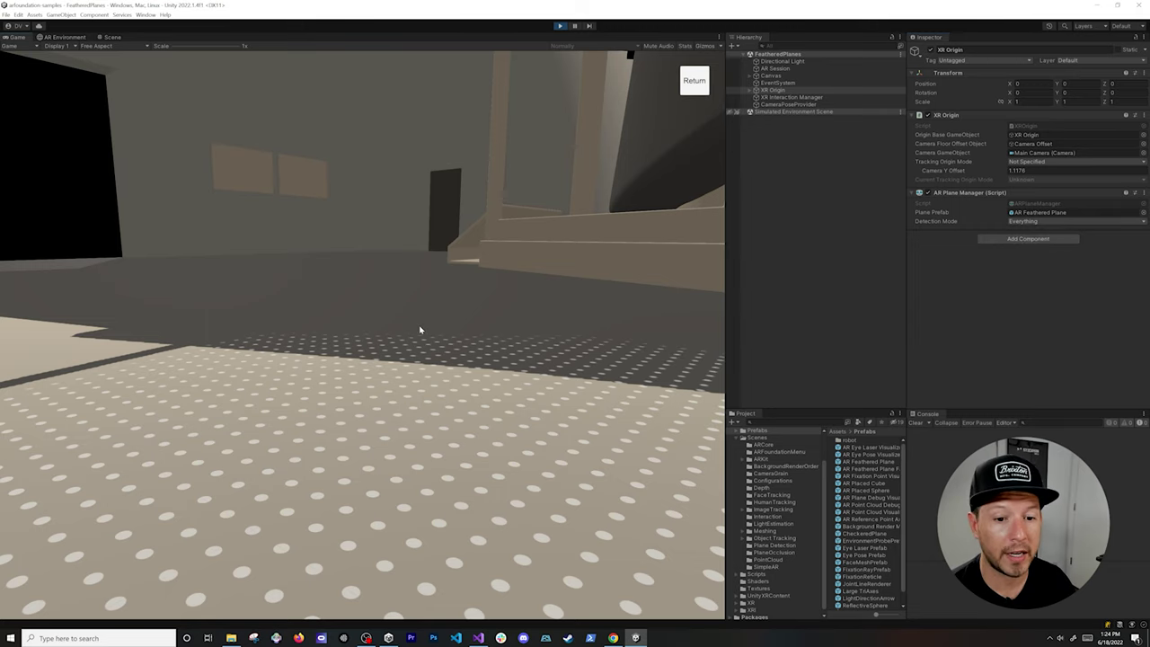
right_drag(421, 328, 371, 314)
key(w)
right_drag(369, 314, 485, 355)
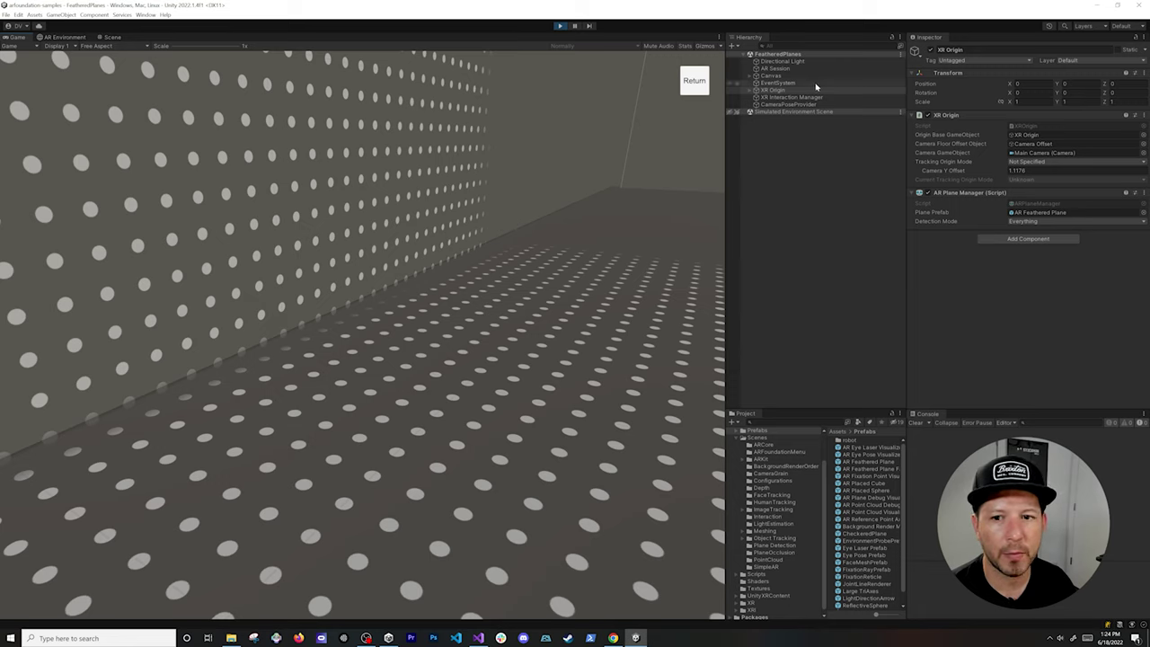
Expand XR Origin's Trackables and inspect the first two generated AR planes, turning the simulated camera over the floor
click(750, 92)
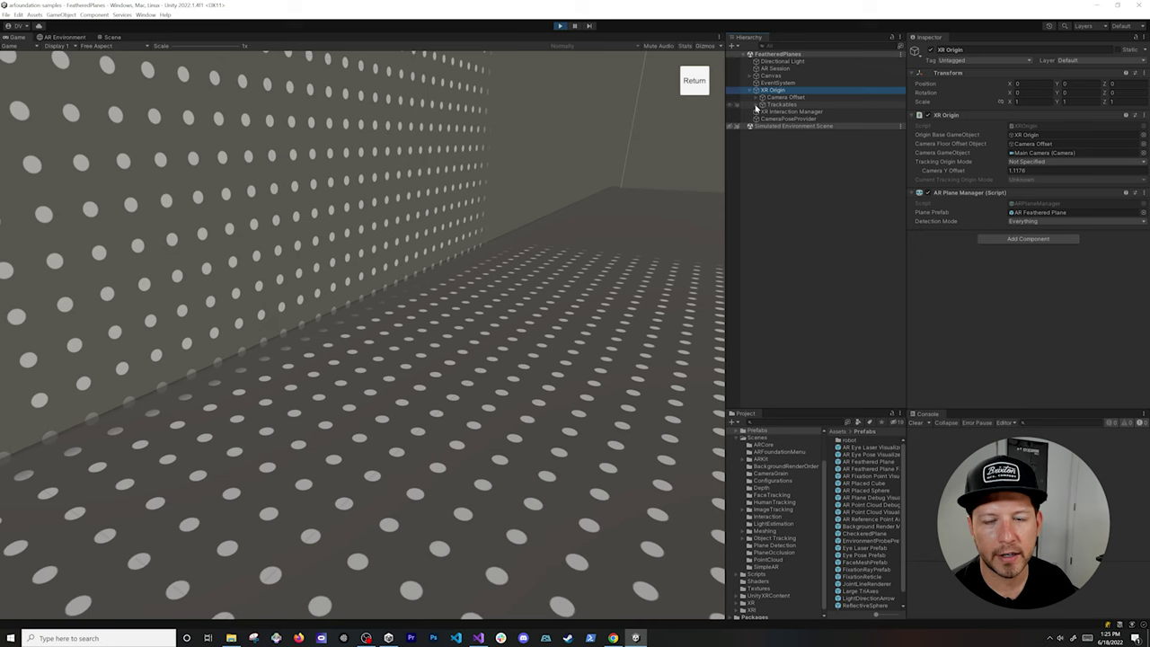
click(756, 105)
click(756, 105)
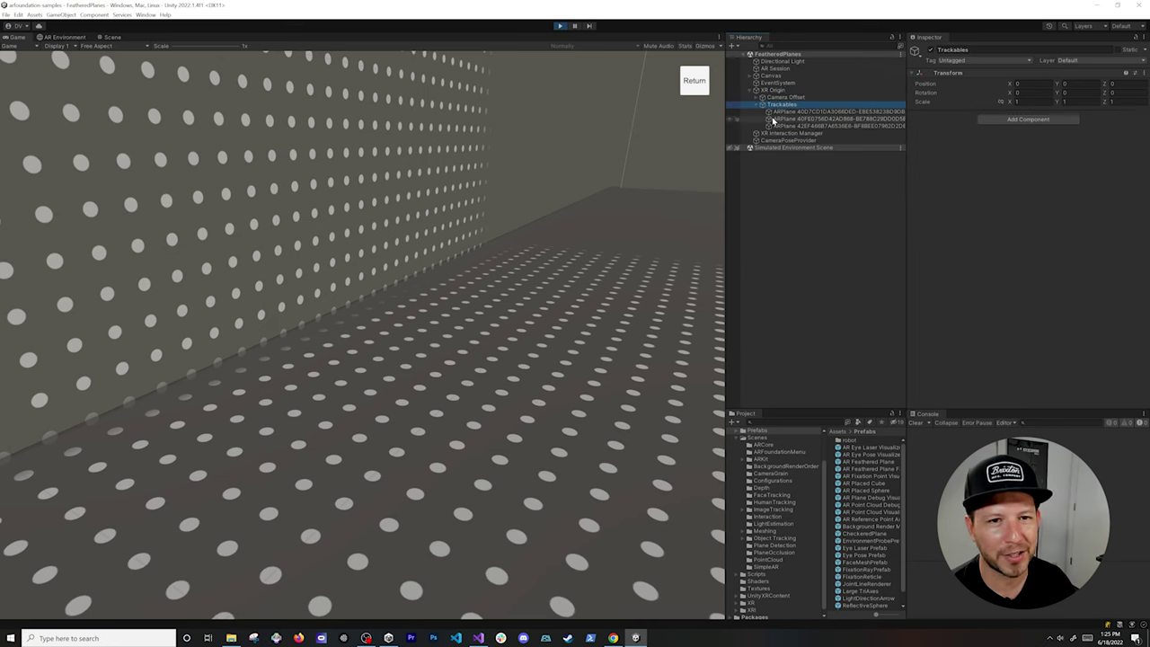
right_drag(528, 281, 637, 224)
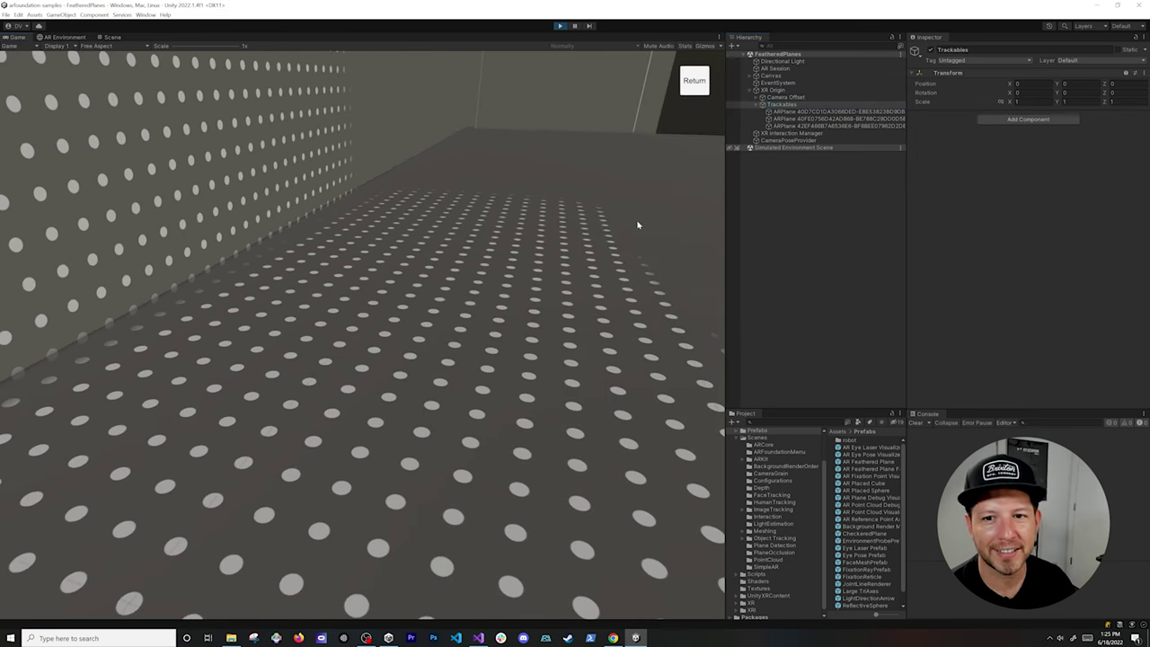
click(788, 113)
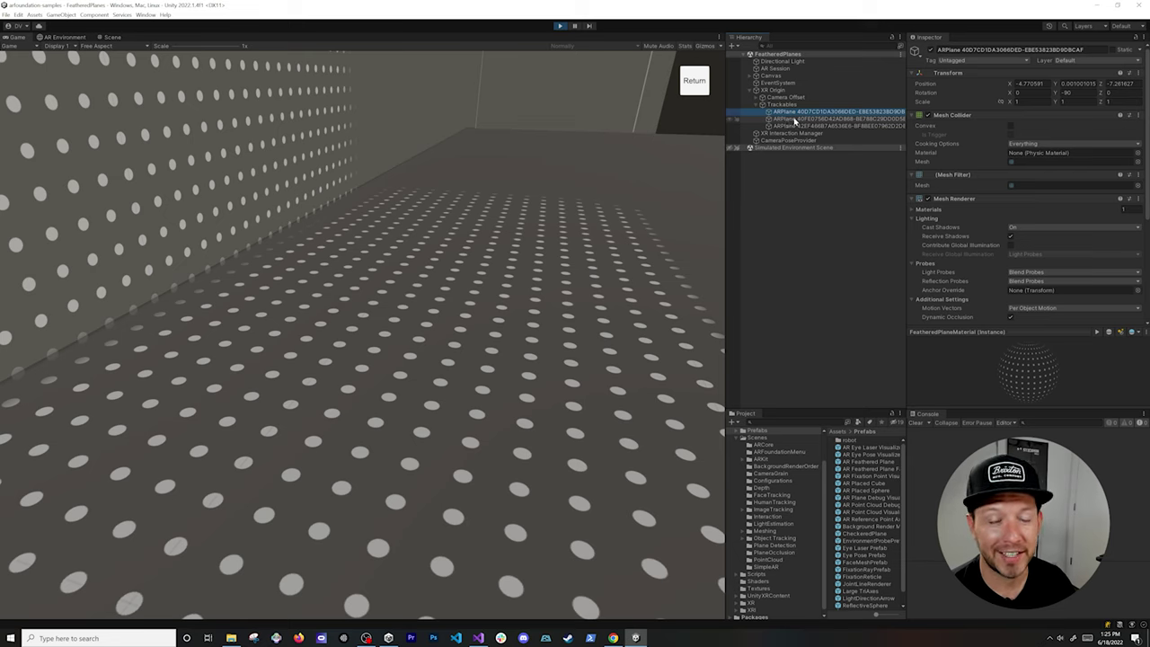
click(789, 119)
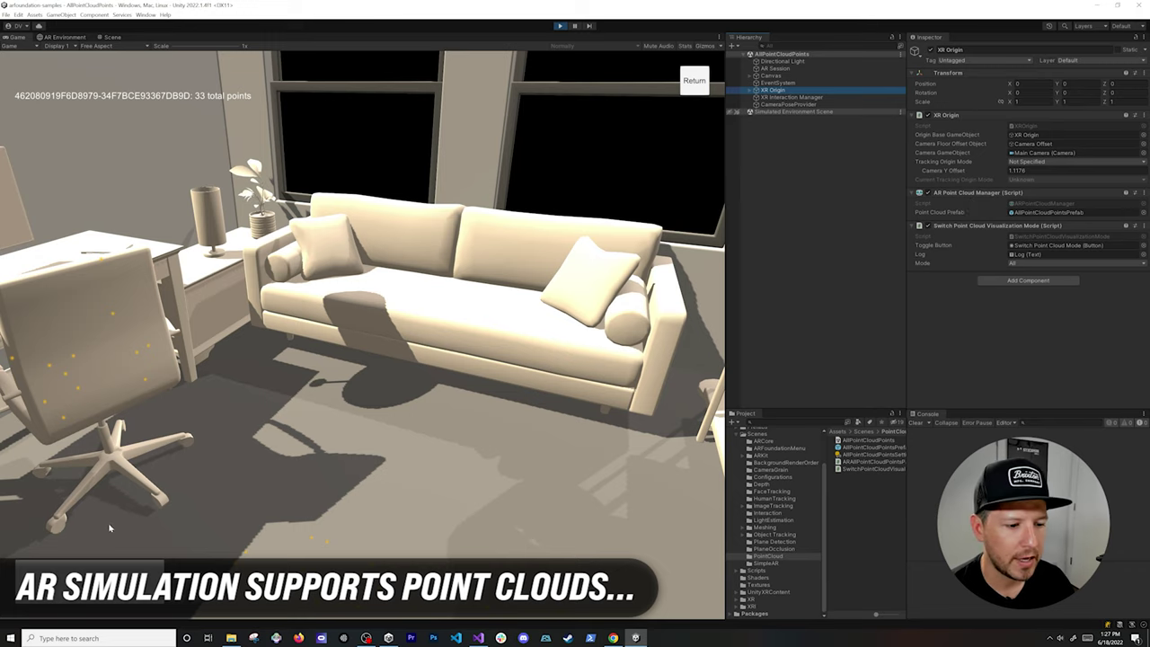
Toggle the point cloud visualization mode back to All and move the simulated camera through the room to scan for points
click(115, 586)
click(114, 585)
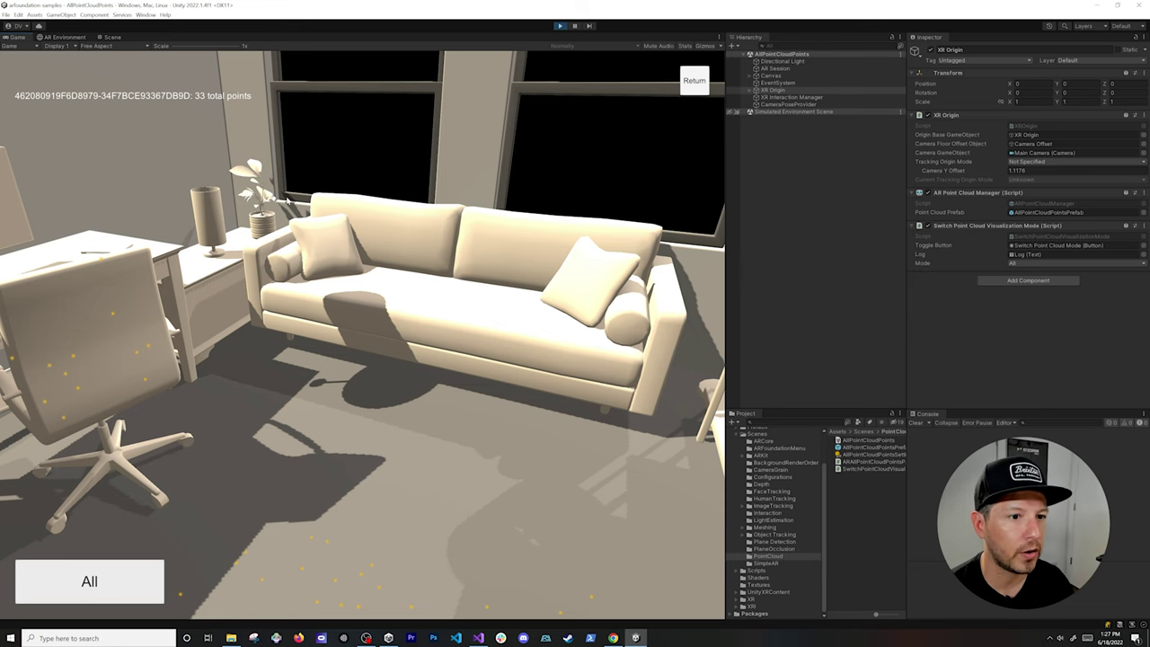
right_drag(408, 416, 209, 253)
key(w)
key(w)
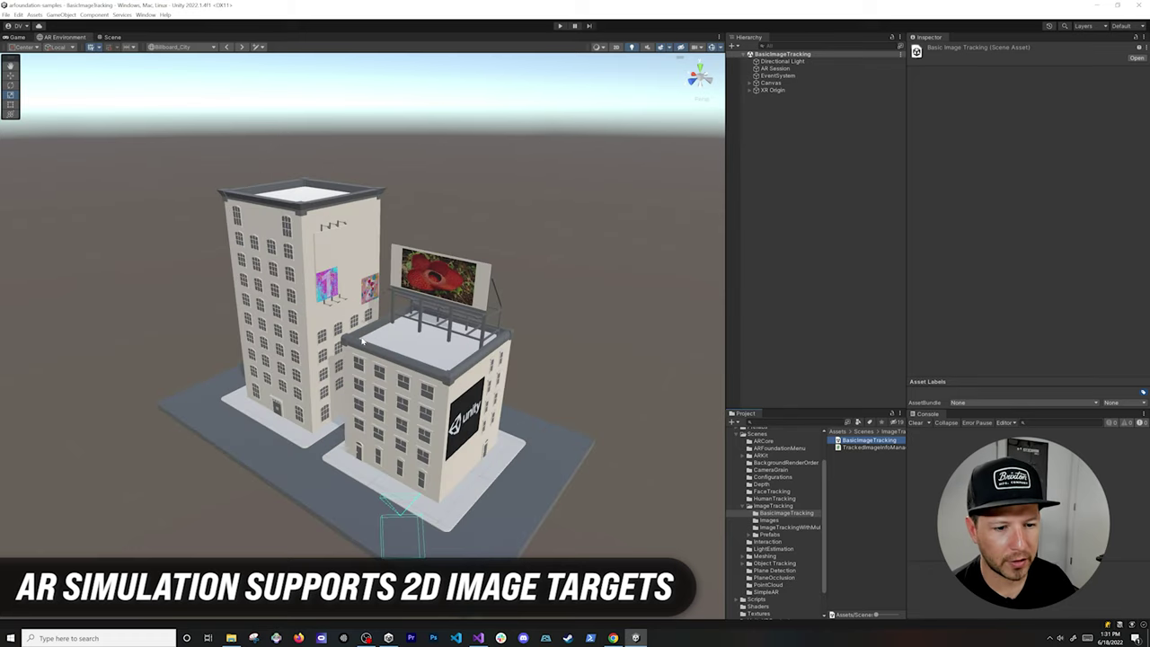
Inspect the Billboard_City environment and, in the running simulation, fly the simulated camera from the Unity logo to the Rafflesia billboard
scroll(363, 344, up, 3)
alt+drag(490, 384, 415, 337)
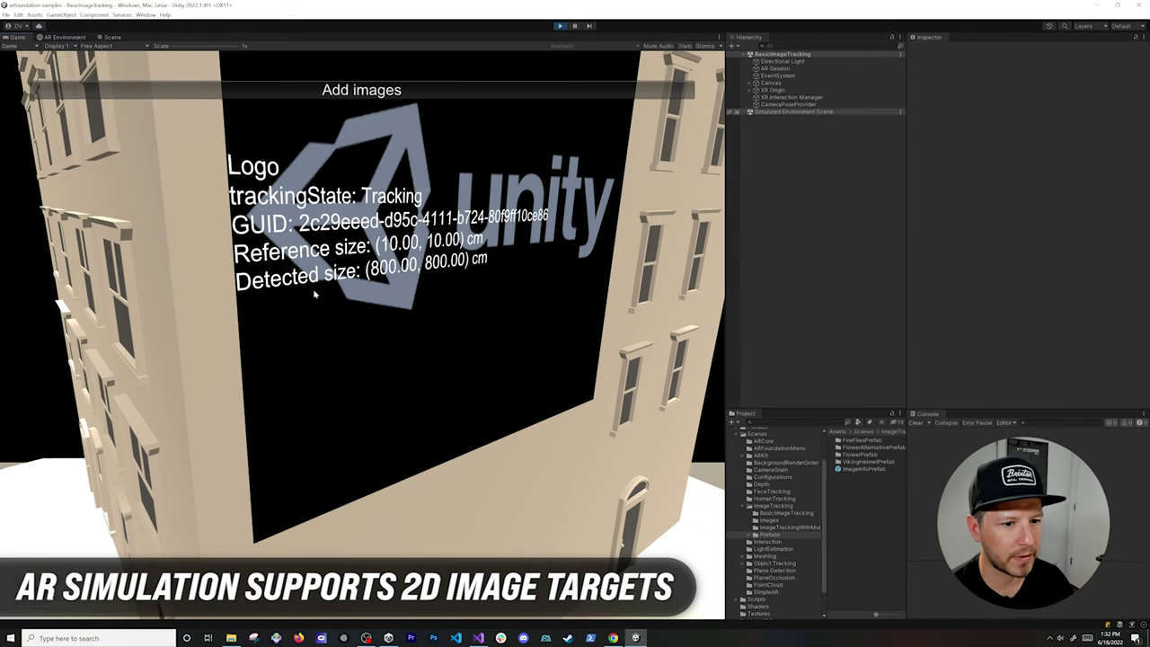
key(Return)
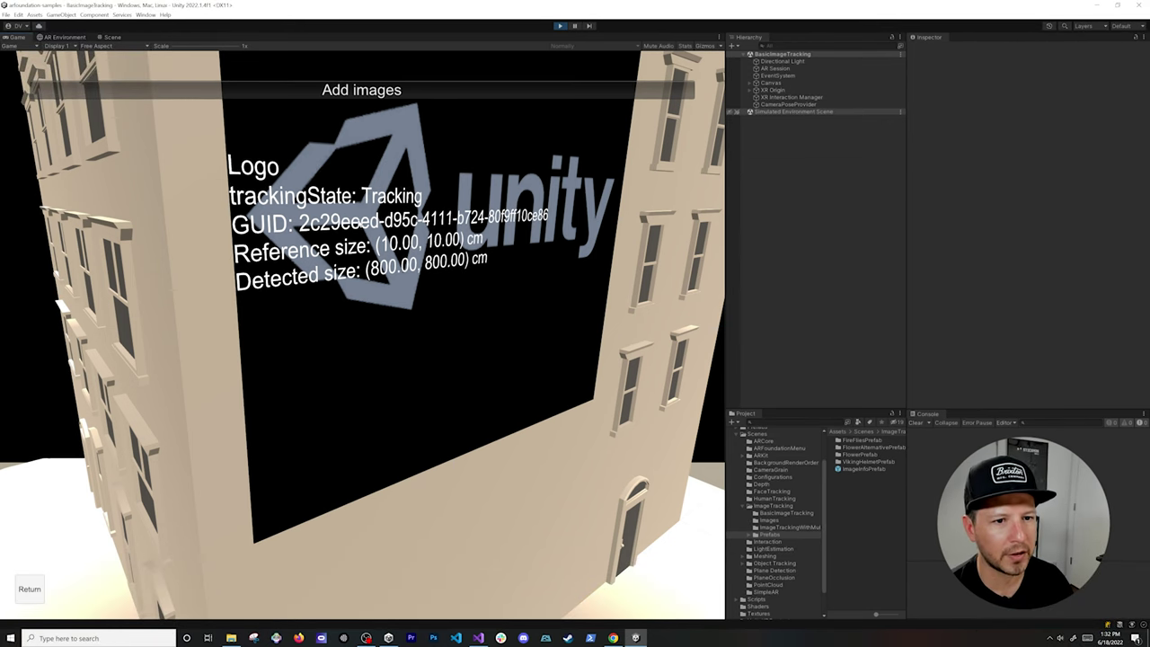
key(s)
right_drag(360, 224, 514, 255)
key(w)
key(q)
key(e)
key(w)
key(w)
key(a)
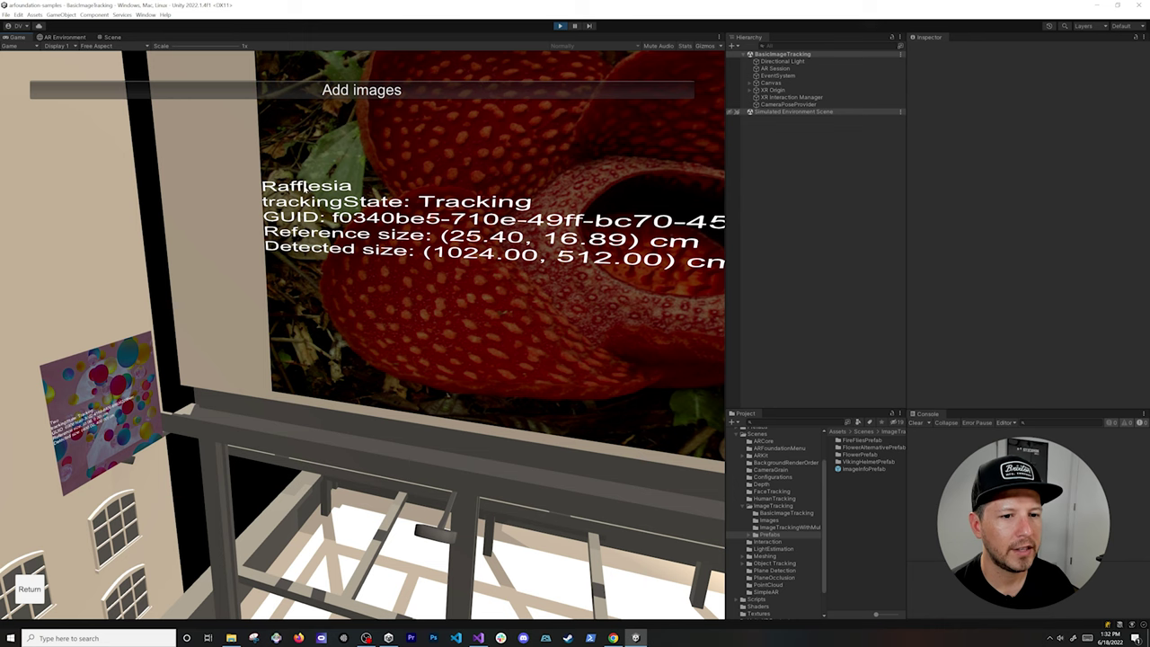
Expand XR Origin and its Trackables and select the first tracked image
click(748, 90)
click(756, 104)
click(770, 111)
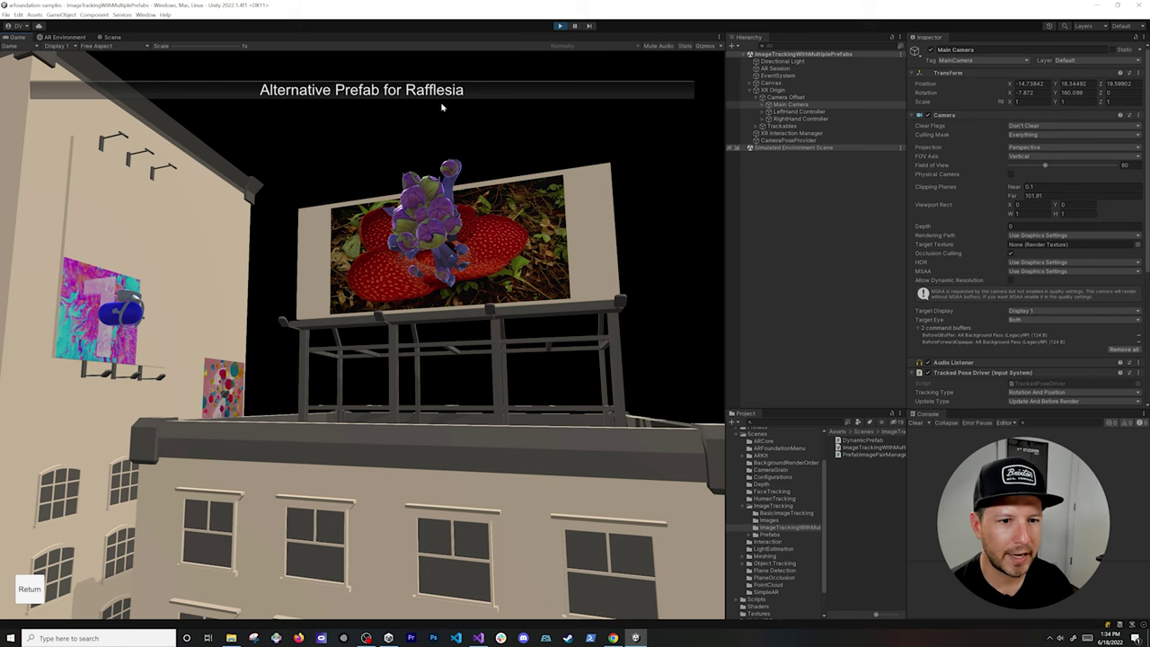
Switch the Rafflesia prefab to the original and back to the alternative, and move the simulated camera towards the tall building's posters
click(456, 90)
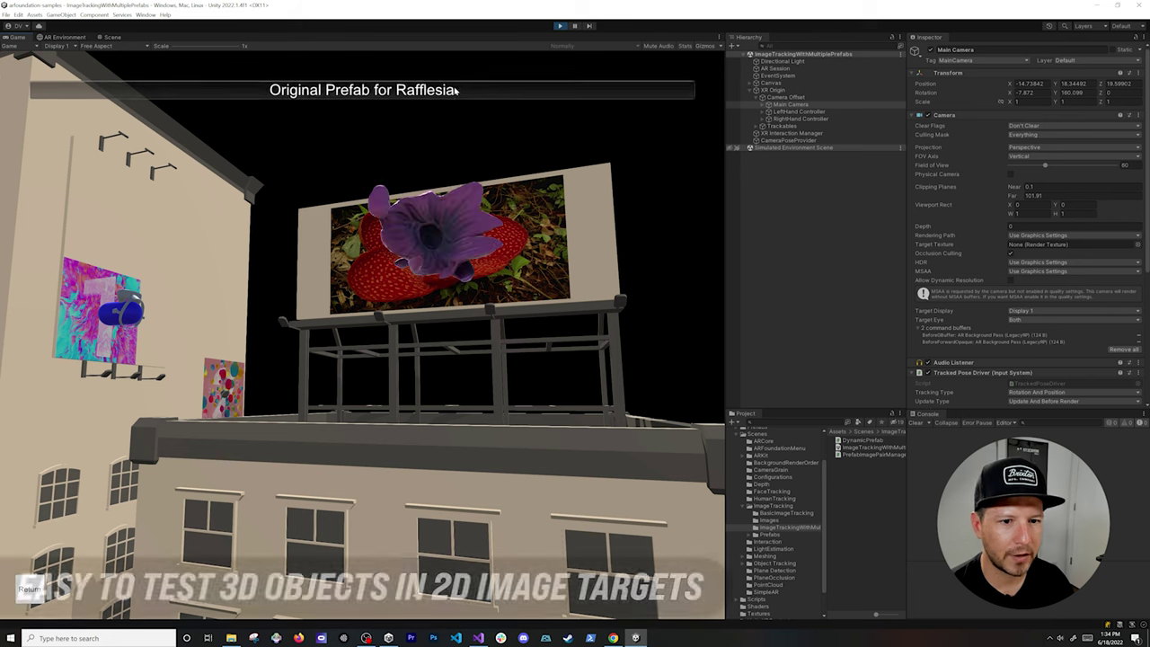
click(468, 94)
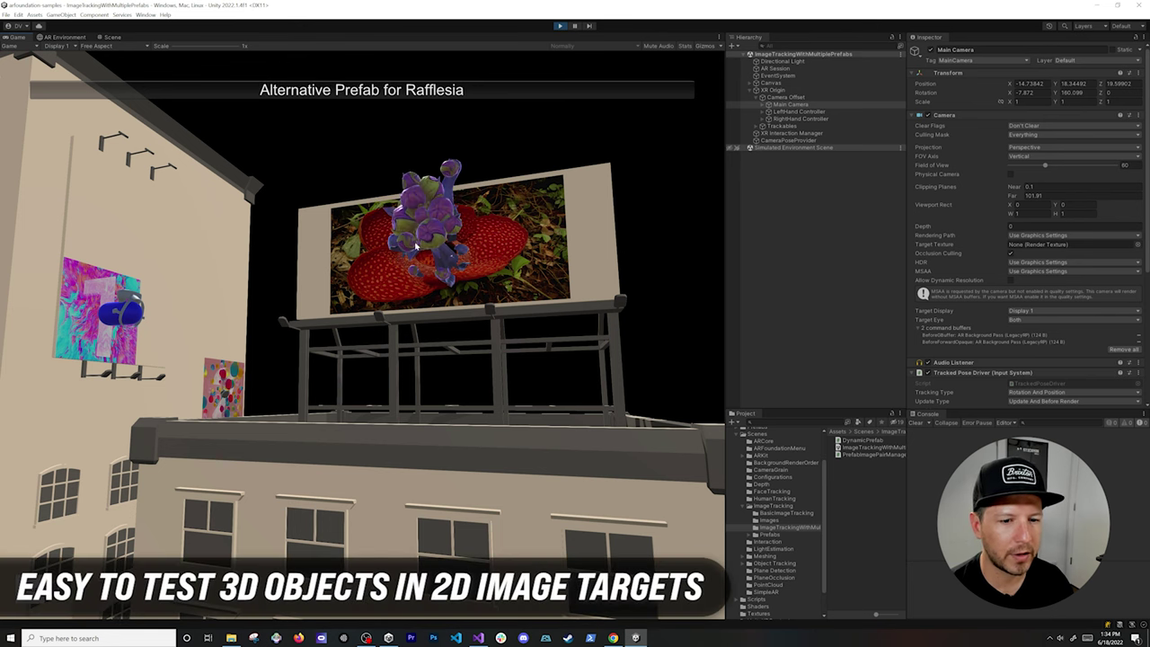
mouse_move(378, 266)
right_down()
mouse_move(331, 288)
mouse_move(345, 285)
mouse_move(388, 212)
right_up()
key(w)
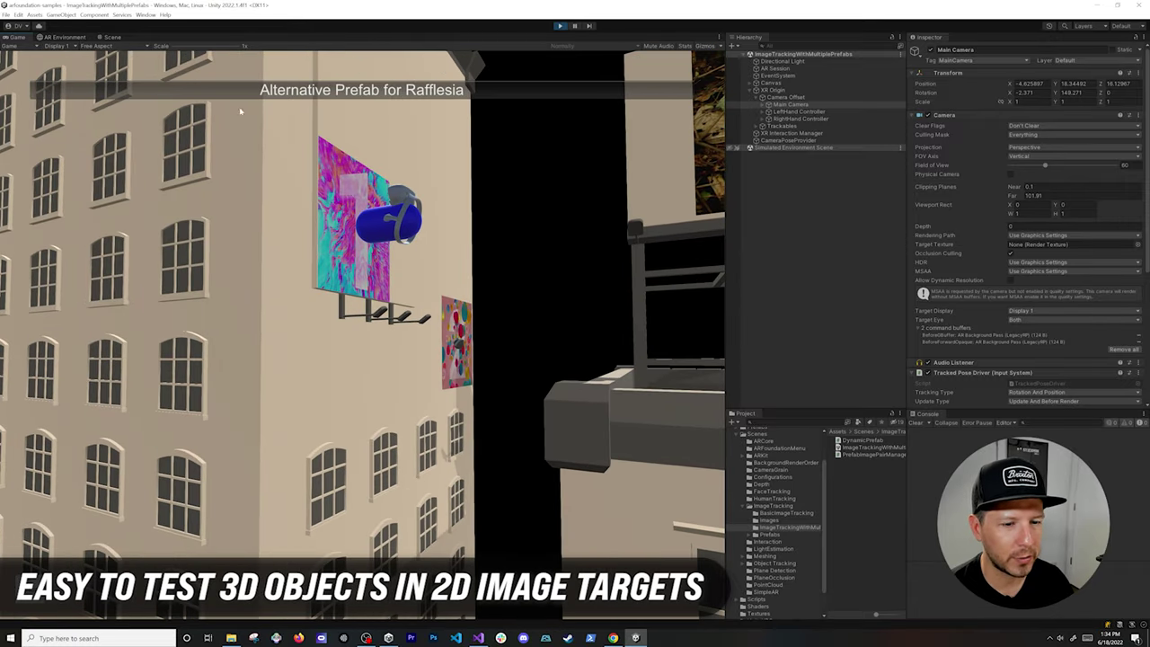
Select the blue capsule on the poster in the Scene view, frame it and view it from the side
click(111, 38)
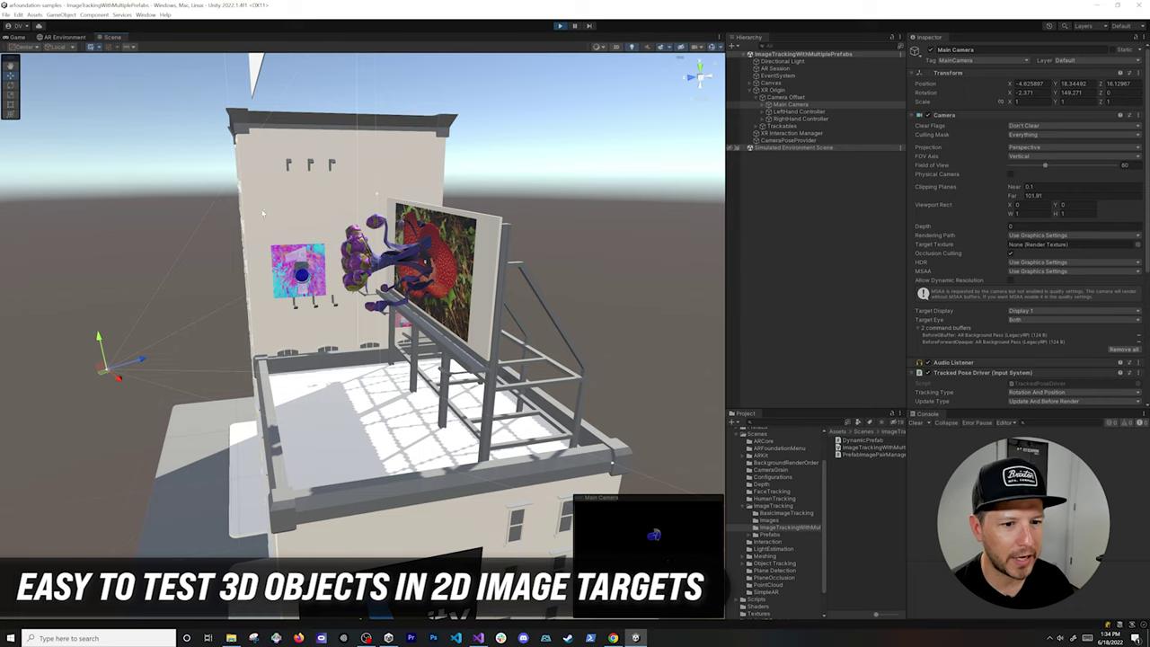
click(301, 275)
key(f)
alt+drag(296, 323, 507, 358)
scroll(494, 352, down, 3)
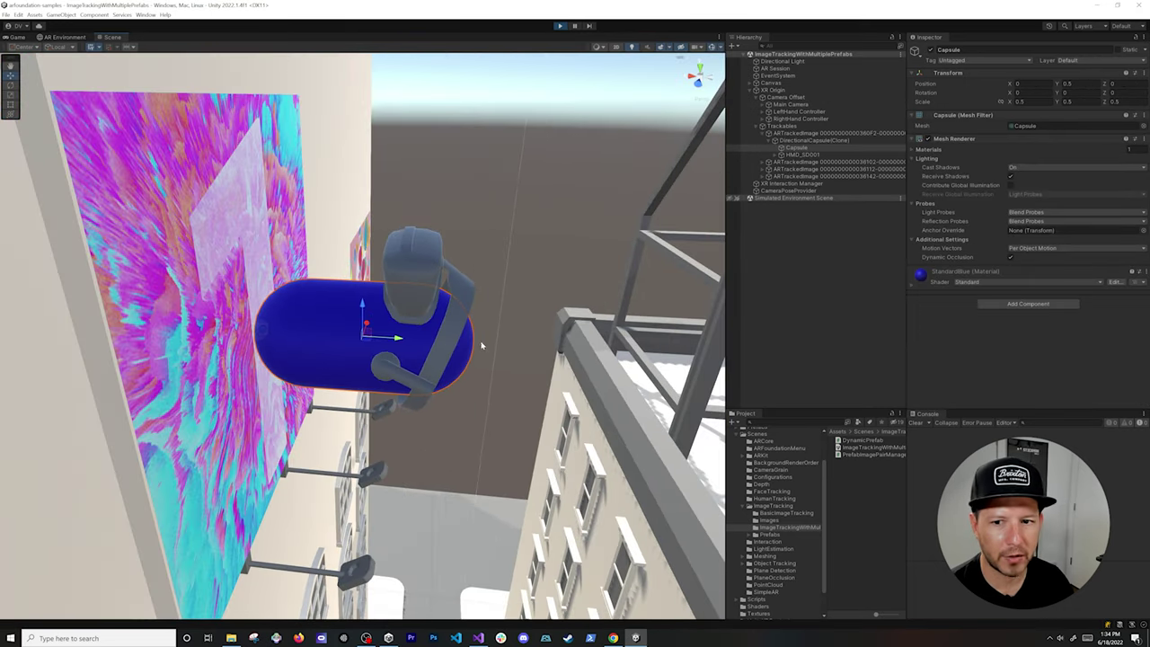
Rotate the DirectionalCapsule(Clone) object on the poster and view it from farther away around the buildings
key(e)
click(789, 142)
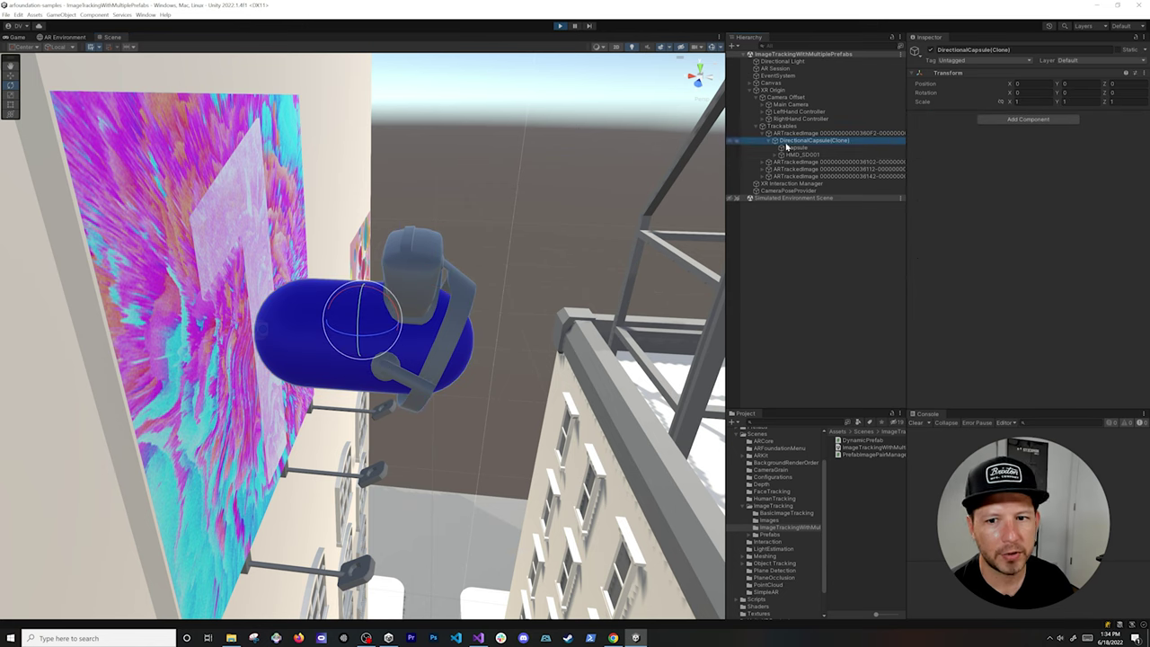
drag(344, 316, 518, 326)
alt+drag(455, 279, 480, 377)
key(r)
scroll(493, 377, down, 12)
key(w)
scroll(493, 378, down, 6)
alt+drag(234, 422, 463, 477)
scroll(462, 477, down, 6)
alt+drag(436, 404, 359, 258)
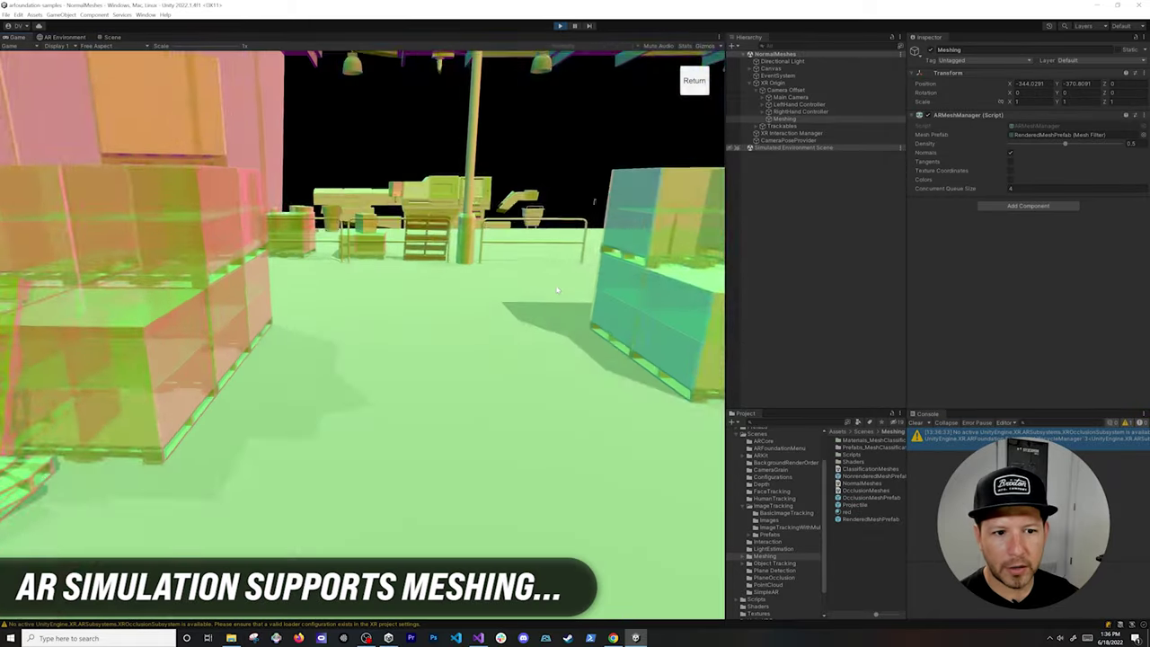
Launch a series of projectiles across the meshed warehouse floor and at the stacked pallets in the NormalMeshes simulation
right_drag(611, 293, 616, 295)
click(551, 338)
click(549, 341)
click(478, 337)
click(471, 342)
click(434, 337)
click(407, 337)
click(375, 341)
click(319, 342)
click(303, 335)
click(275, 215)
click(275, 218)
click(272, 221)
Turn the simulated camera to another part of the meshed warehouse, back it away and launch more projectiles at the boxes
mouse_move(278, 226)
right_down()
mouse_move(523, 302)
mouse_move(617, 304)
right_up()
click(341, 277)
key(s)
right_drag(341, 275, 344, 246)
click(343, 246)
click(334, 246)
click(310, 242)
click(284, 240)
click(276, 232)
click(255, 218)
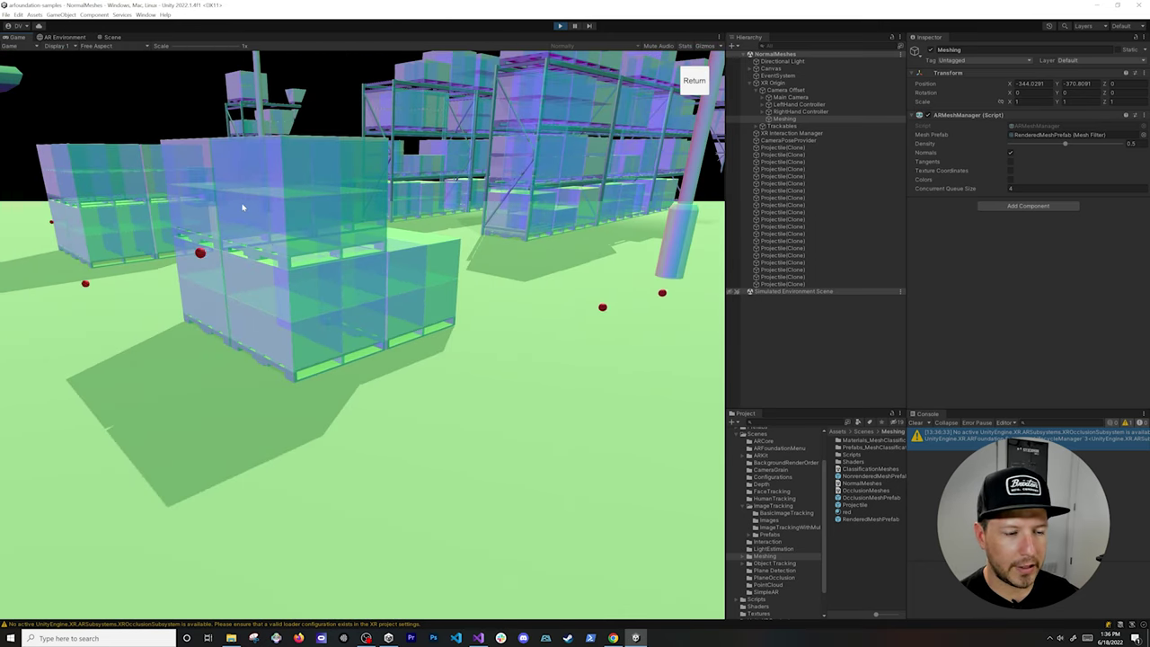
Launch projectiles at the pallet stack and the surrounding floor mesh, and turn the simulated camera
click(300, 185)
click(239, 169)
click(416, 310)
click(521, 342)
click(539, 377)
click(506, 446)
click(457, 474)
click(368, 476)
click(283, 475)
right_drag(264, 452, 368, 442)
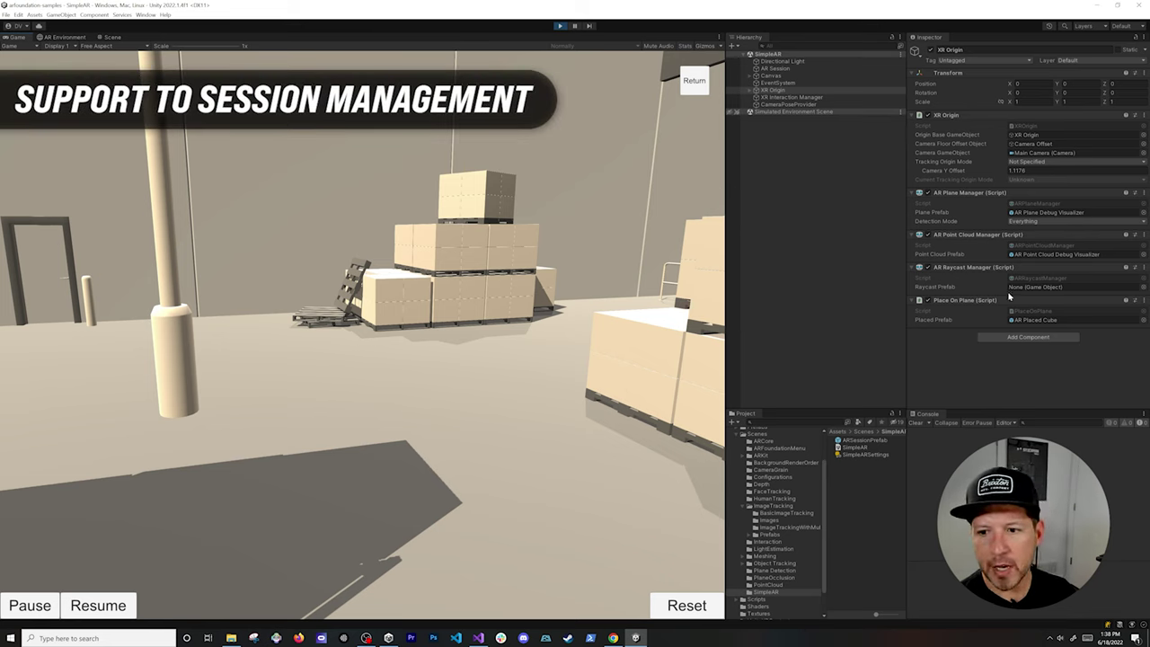
Pause and resume the AR session in the running SimpleAR scene
click(36, 607)
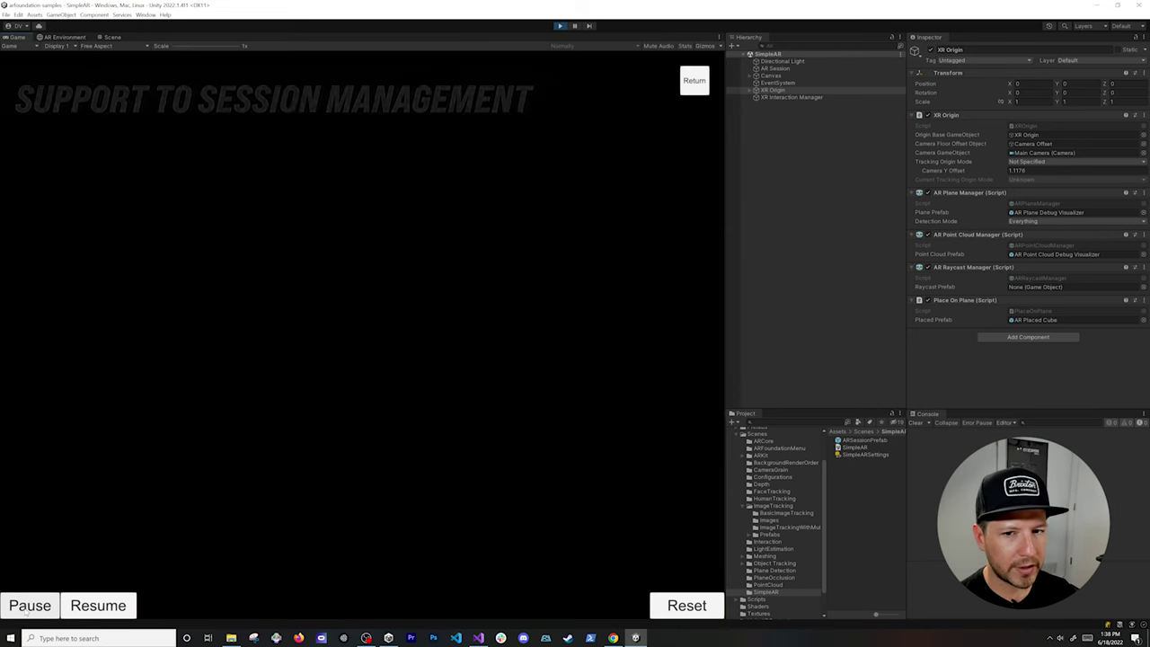
click(86, 614)
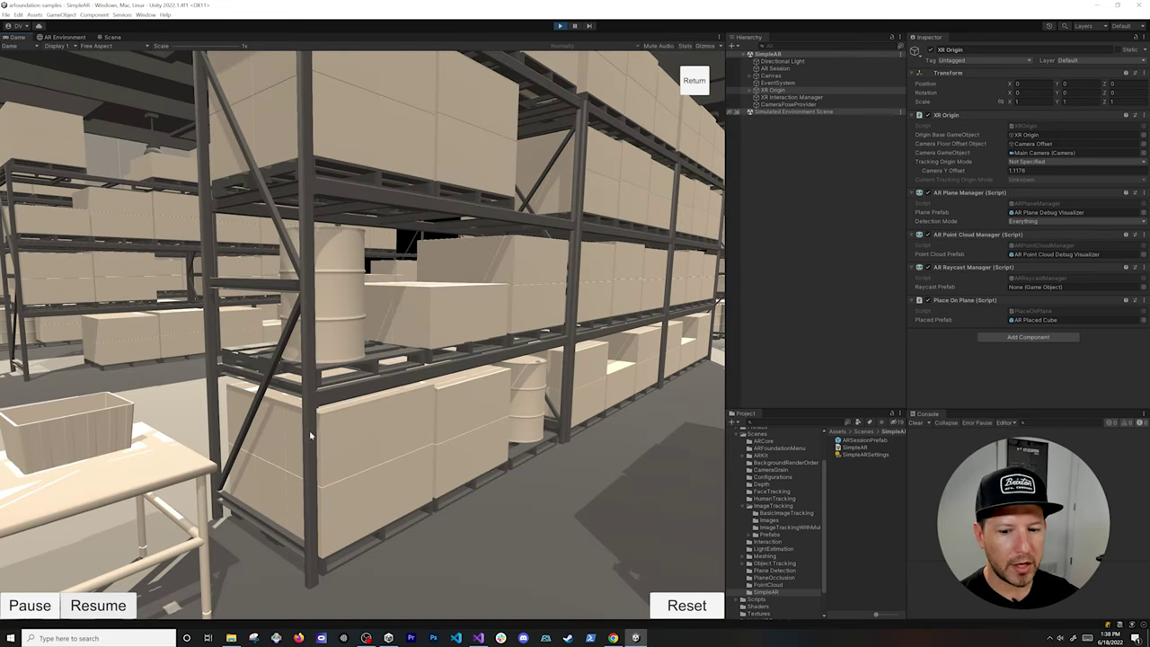
Turn the simulated camera to the warehouse shelving, place a cube on a detected plane and stop the simulation
right_drag(359, 341, 414, 331)
click(450, 361)
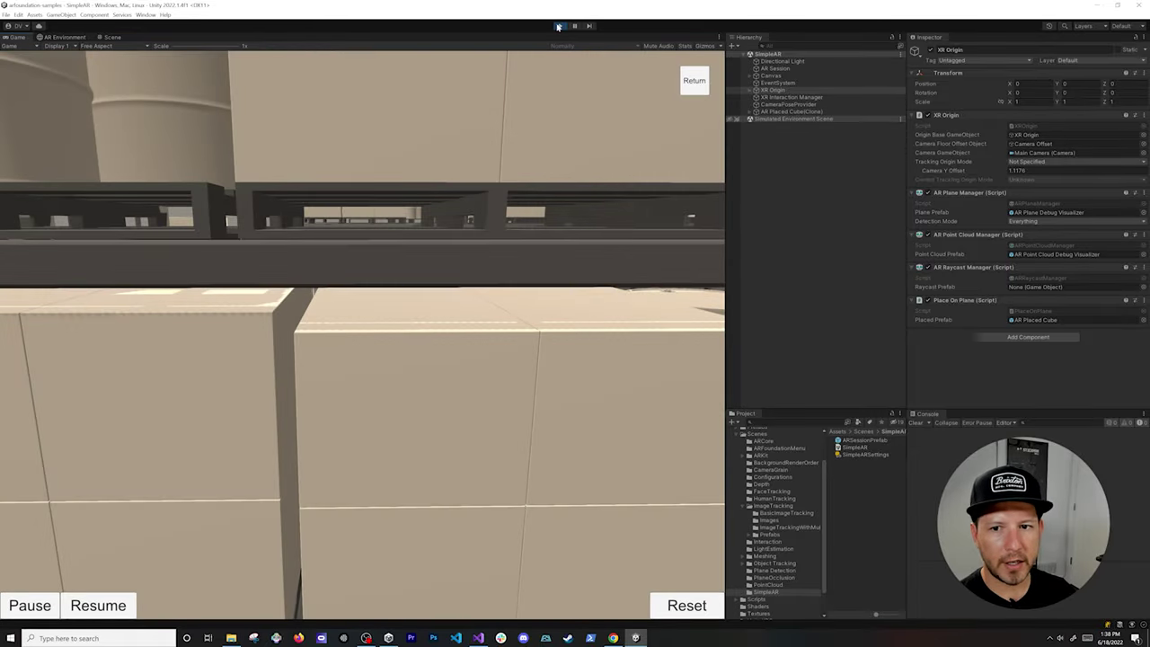
click(558, 27)
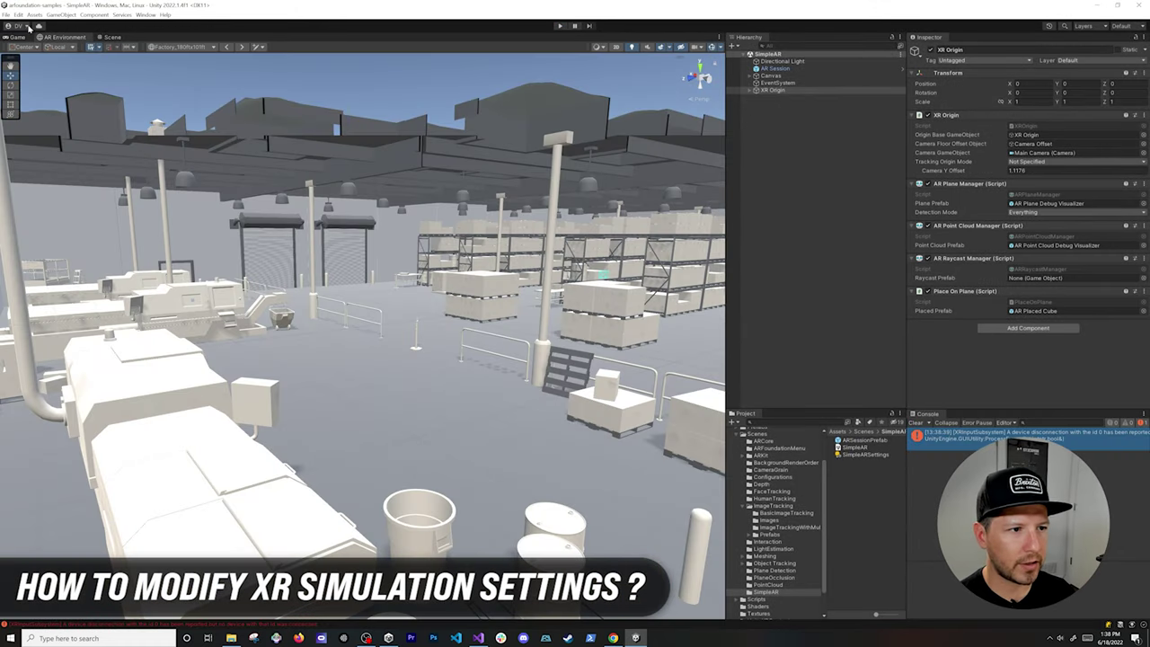
Set the Maximum Hit Distance to 5 in the XR Simulation project settings and open the Minimum Plane Update value for editing
click(7, 15)
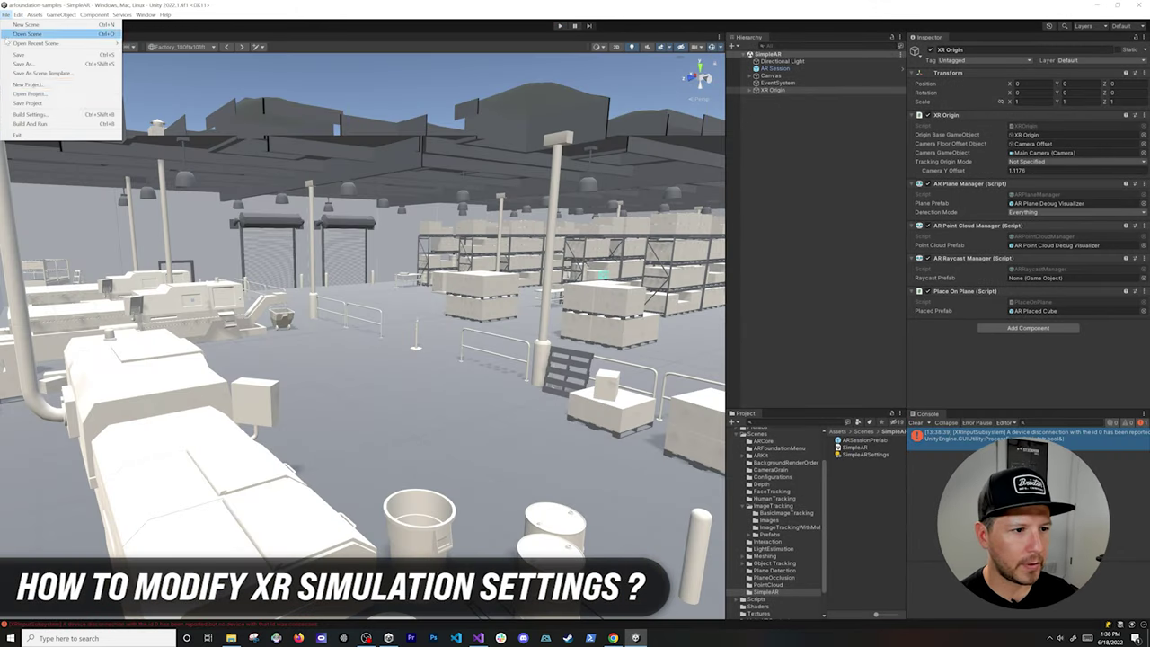
click(13, 115)
click(274, 402)
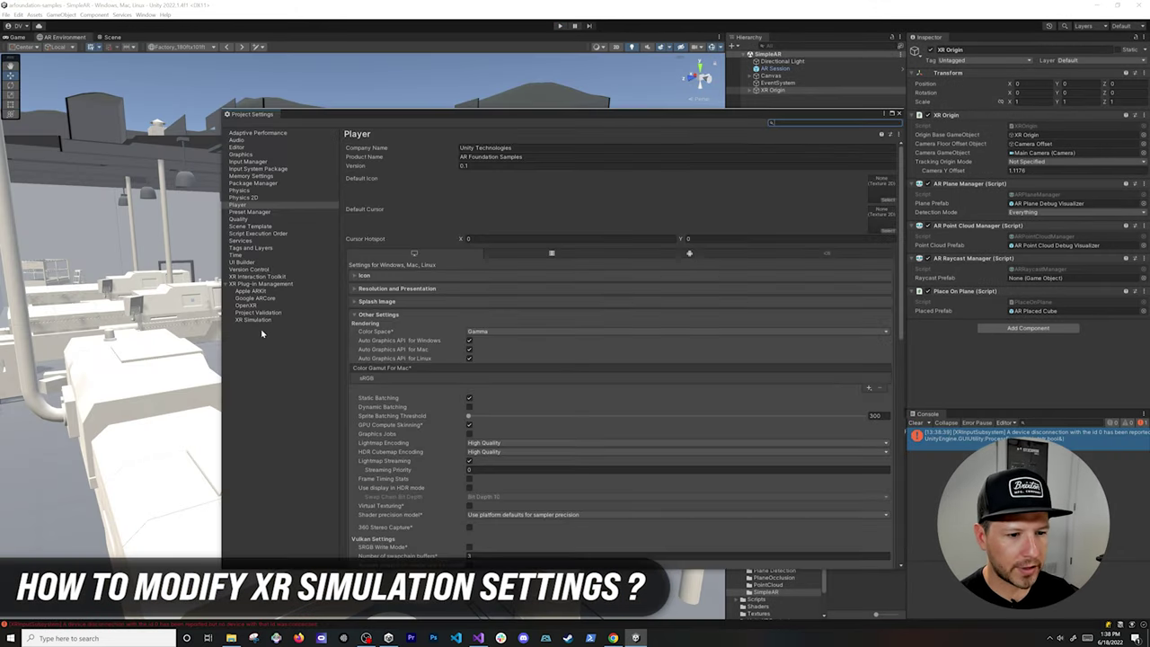
click(253, 320)
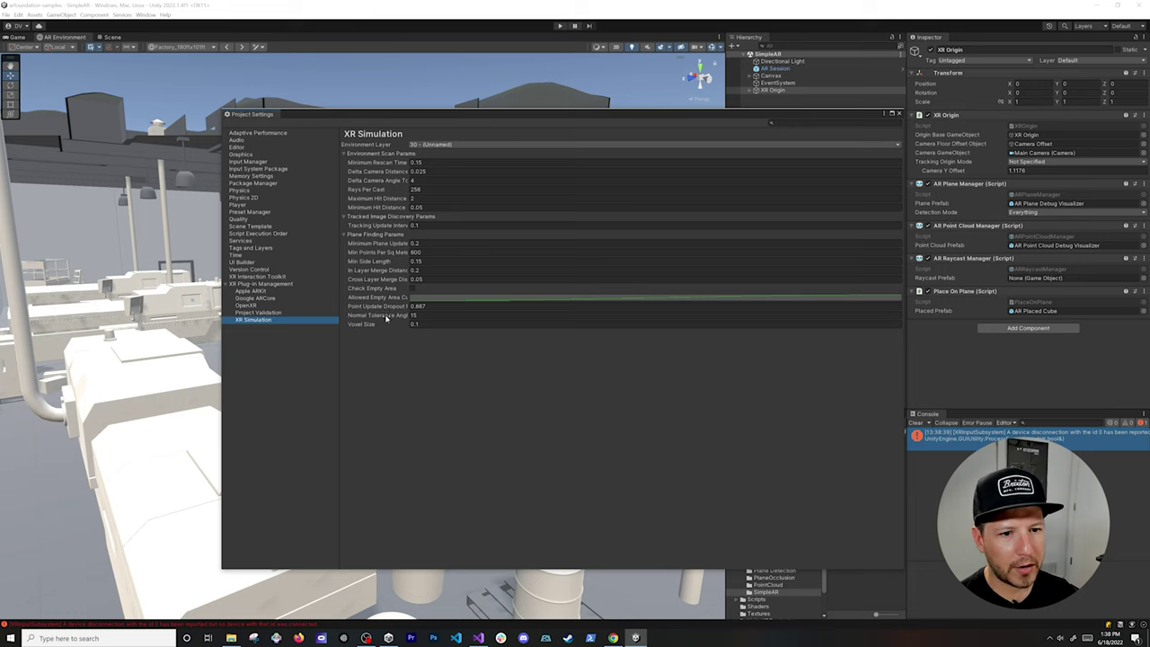
click(415, 198)
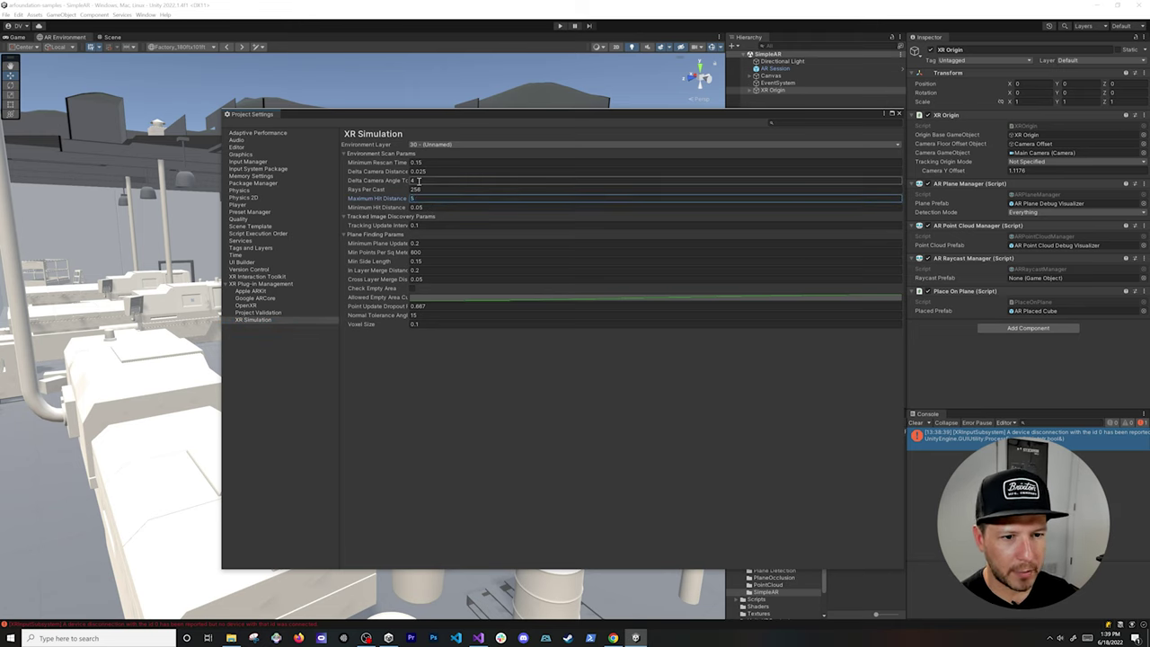
click(413, 243)
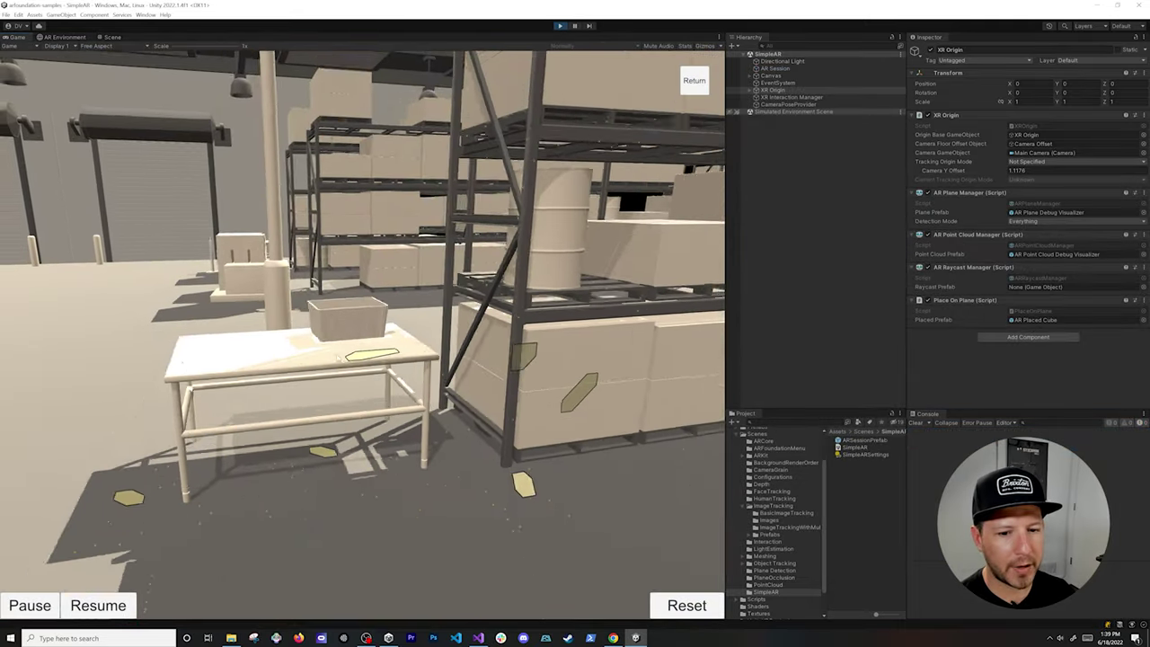
Scan the area around the warehouse table and shelving with the simulated camera and place a cube on the detected floor plane
key(w)
mouse_move(338, 358)
right_down()
mouse_move(308, 365)
mouse_move(353, 362)
mouse_move(332, 346)
right_up()
click(251, 259)
click(203, 247)
right_drag(215, 254, 419, 454)
click(336, 410)
click(380, 420)
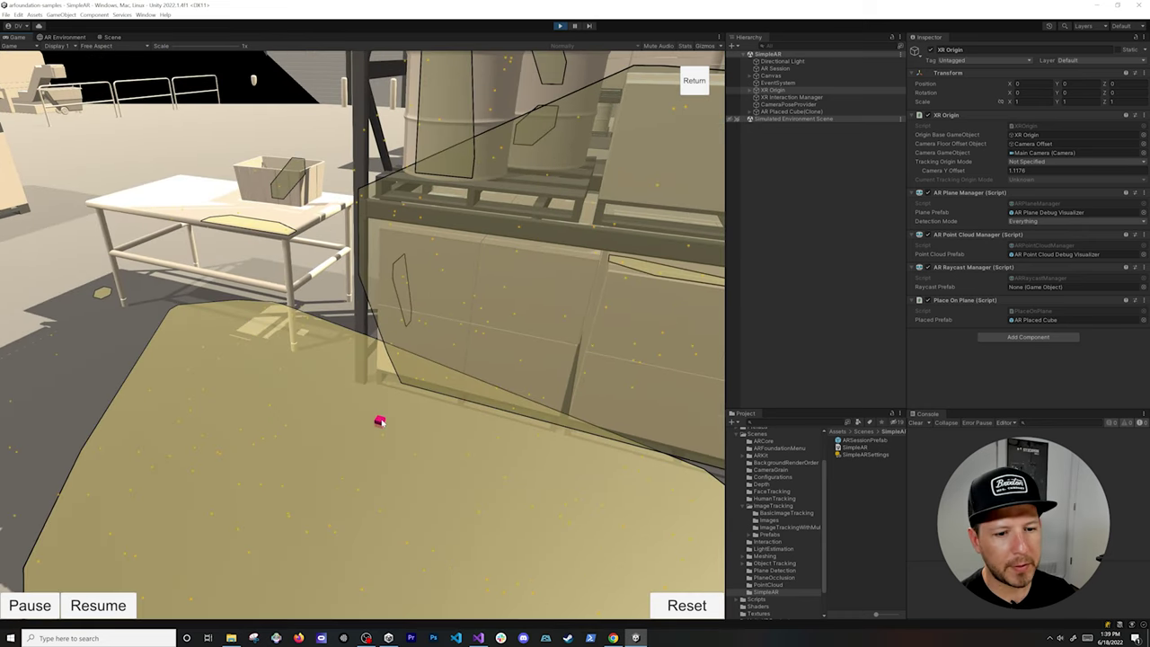
Reposition the placed cube on the floor plane and turn the simulated camera towards the machinery
click(246, 339)
drag(246, 341, 226, 329)
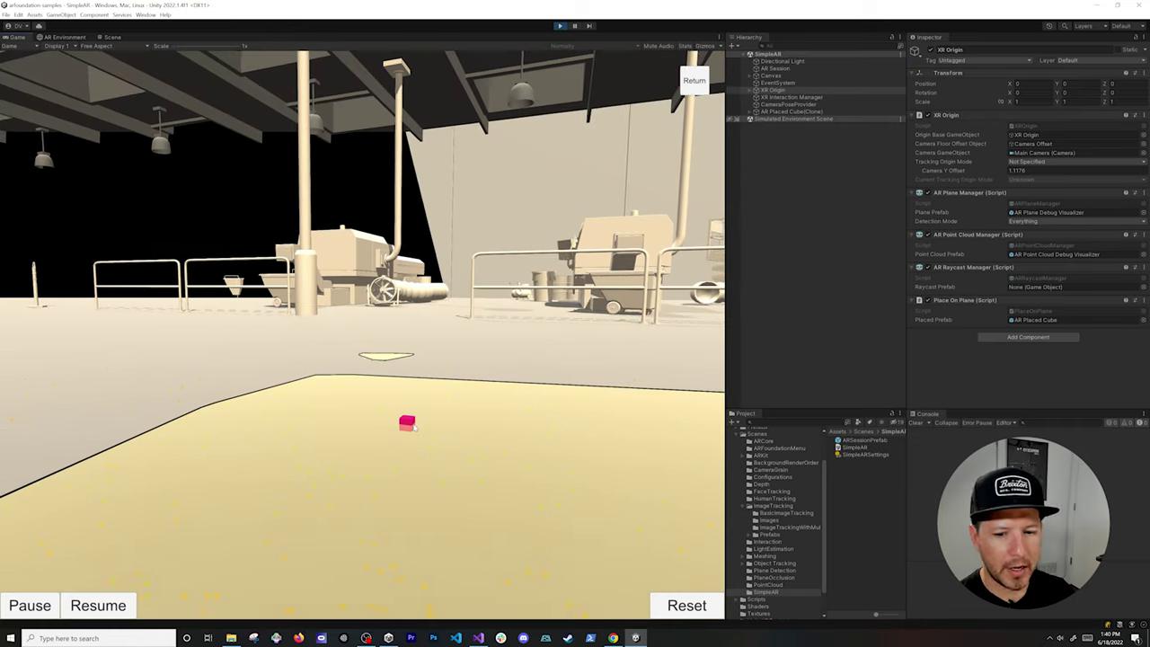
right_drag(414, 428, 415, 427)
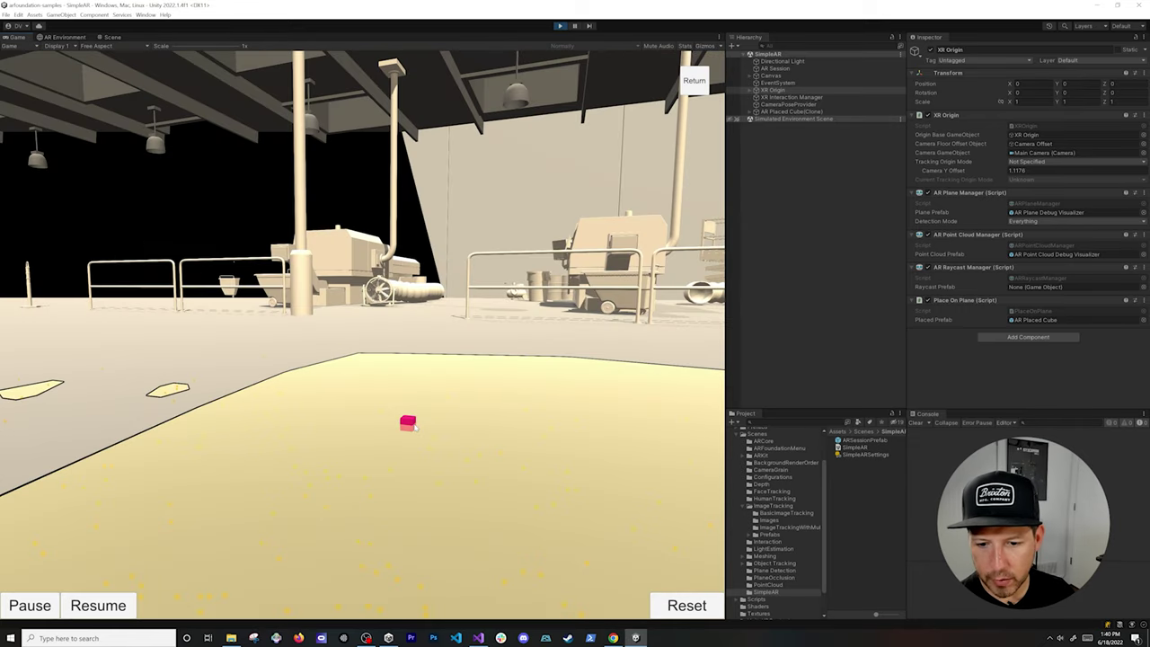